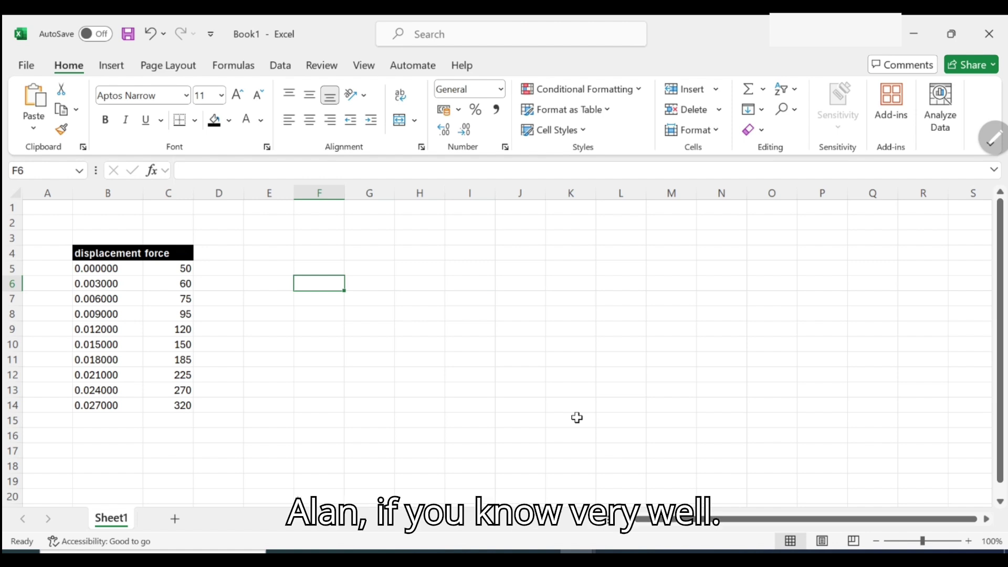
- Sketch stress-strain graph axes and curve in ink, circling the force values
{"action": "mouse_move", "coordinate": [443, 253]}
{"action": "left_mouse_down"}
{"action": "mouse_move", "coordinate": [446, 369]}
{"action": "mouse_move", "coordinate": [600, 358]}
{"action": "mouse_move", "coordinate": [603, 372]}
{"action": "mouse_move", "coordinate": [436, 257]}
{"action": "mouse_move", "coordinate": [452, 254]}
{"action": "left_mouse_up"}
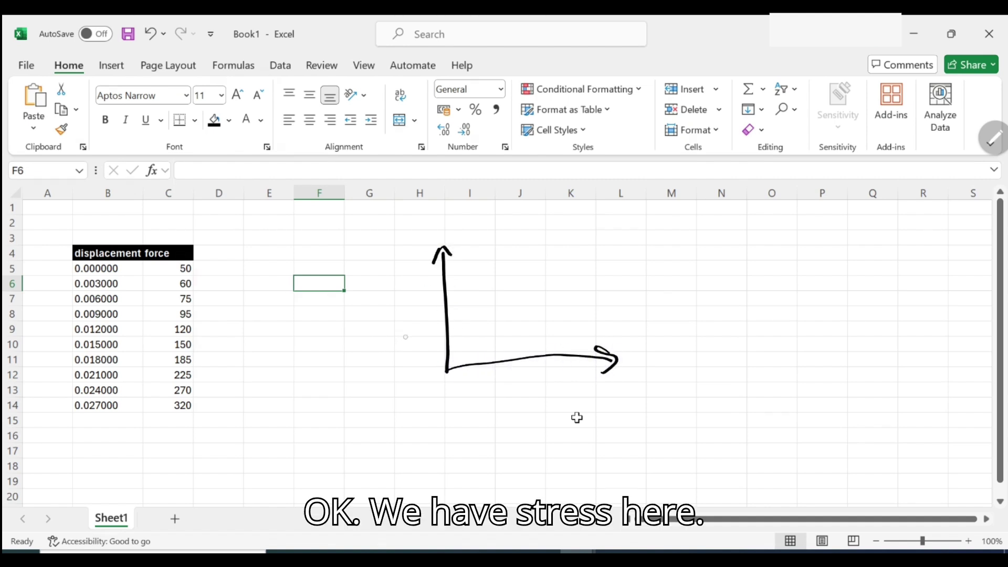
{"action": "mouse_move", "coordinate": [407, 335]}
{"action": "left_mouse_down"}
{"action": "mouse_move", "coordinate": [416, 337]}
{"action": "mouse_move", "coordinate": [420, 262]}
{"action": "left_mouse_up"}
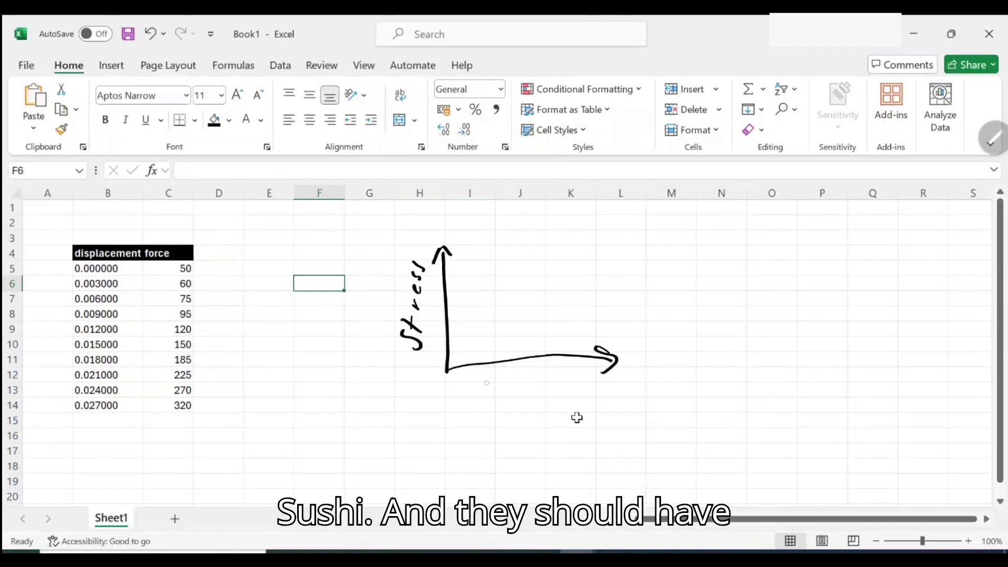
{"action": "mouse_move", "coordinate": [513, 387]}
{"action": "left_mouse_down"}
{"action": "mouse_move", "coordinate": [535, 393]}
{"action": "mouse_move", "coordinate": [537, 404]}
{"action": "mouse_move", "coordinate": [565, 385]}
{"action": "left_mouse_up"}
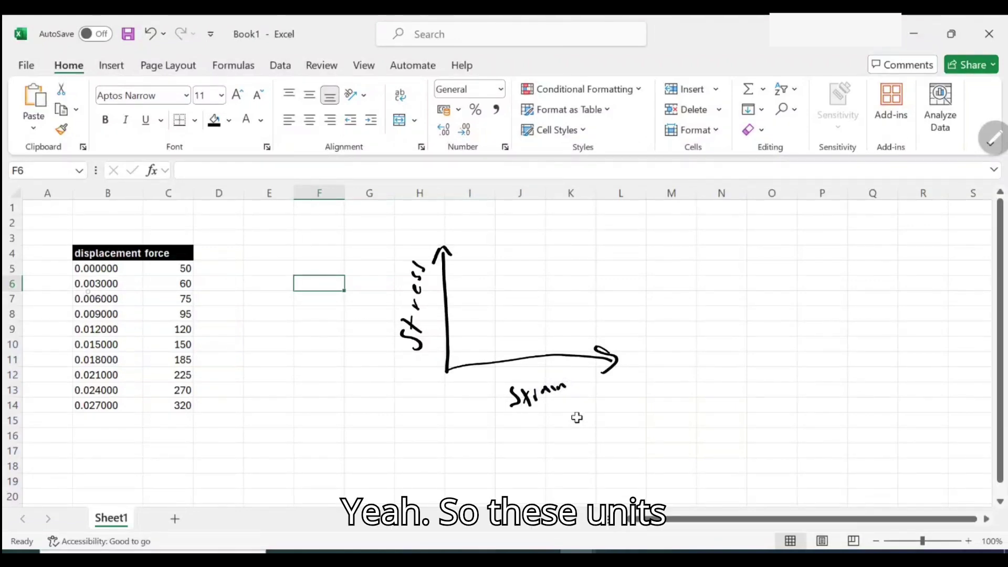
{"action": "mouse_move", "coordinate": [126, 254]}
{"action": "left_mouse_down"}
{"action": "mouse_move", "coordinate": [137, 263]}
{"action": "mouse_move", "coordinate": [105, 315]}
{"action": "left_mouse_up"}
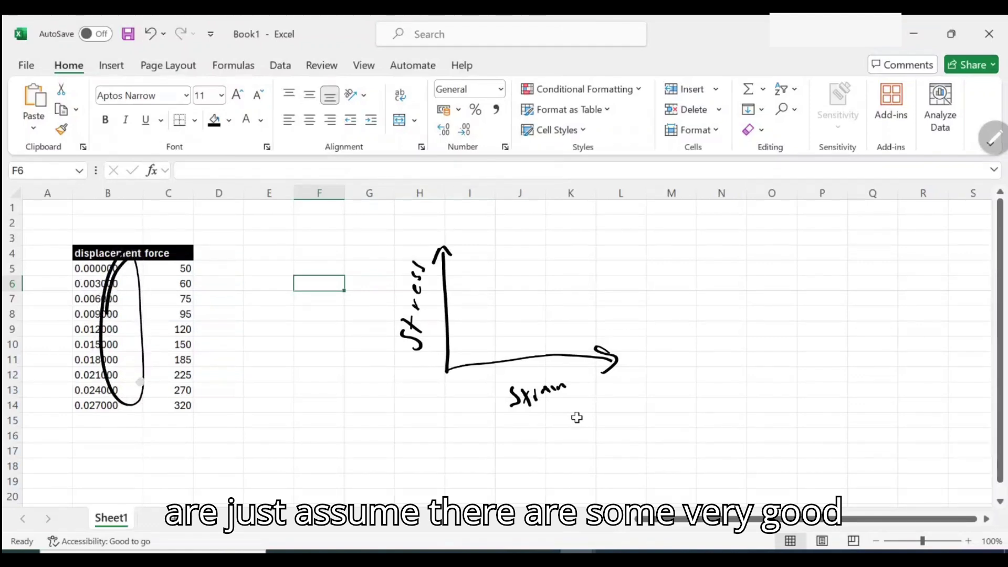
{"action": "mouse_move", "coordinate": [181, 245]}
{"action": "left_mouse_down"}
{"action": "mouse_move", "coordinate": [196, 420]}
{"action": "mouse_move", "coordinate": [173, 252]}
{"action": "left_mouse_up"}
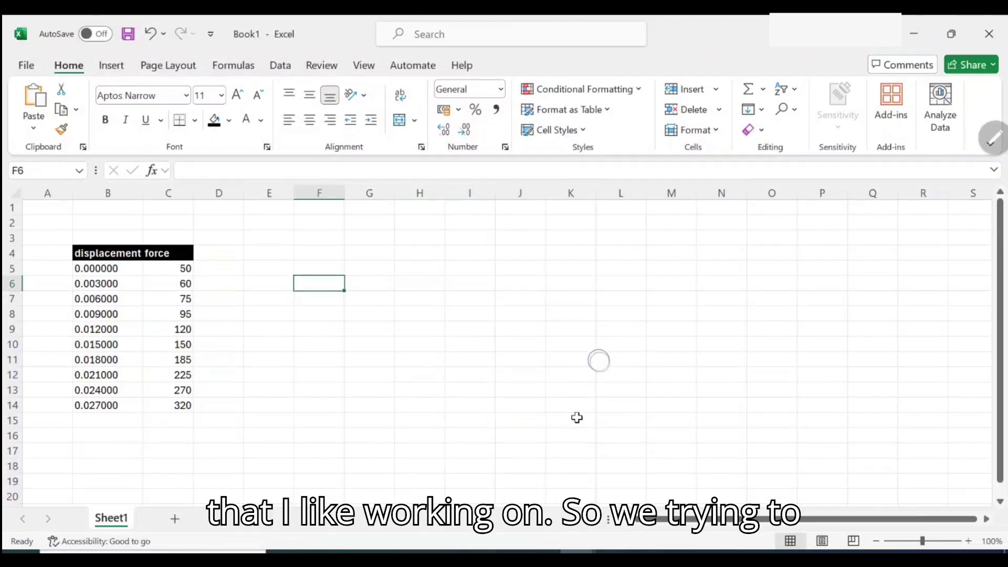
{"action": "mouse_move", "coordinate": [440, 338]}
{"action": "left_mouse_down"}
{"action": "mouse_move", "coordinate": [435, 457]}
{"action": "mouse_move", "coordinate": [561, 463]}
{"action": "left_mouse_up"}
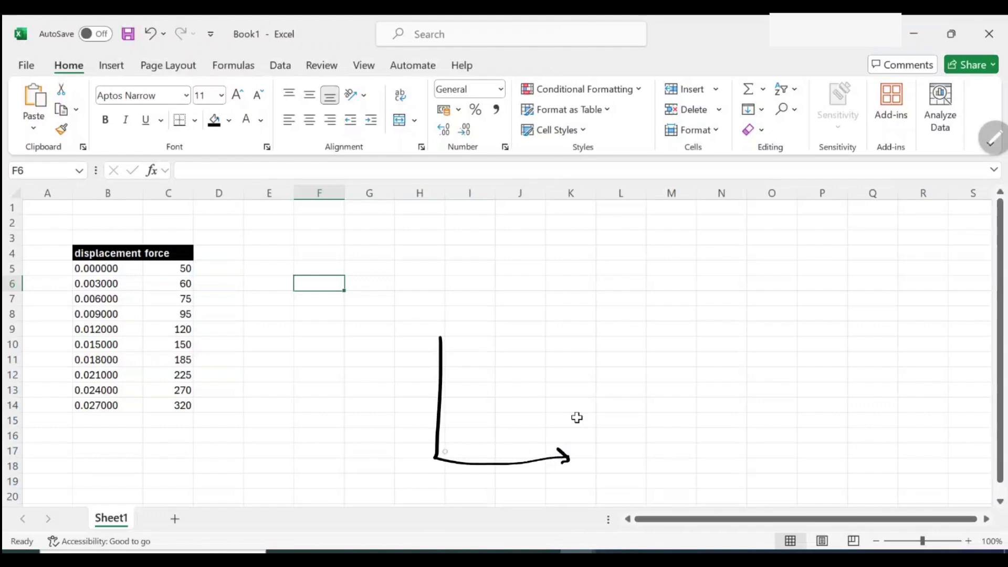
{"action": "mouse_move", "coordinate": [436, 457]}
{"action": "left_mouse_down"}
{"action": "mouse_move", "coordinate": [482, 372]}
{"action": "mouse_move", "coordinate": [499, 371]}
{"action": "mouse_move", "coordinate": [533, 341]}
{"action": "mouse_move", "coordinate": [598, 352]}
{"action": "mouse_move", "coordinate": [620, 377]}
{"action": "left_mouse_up"}
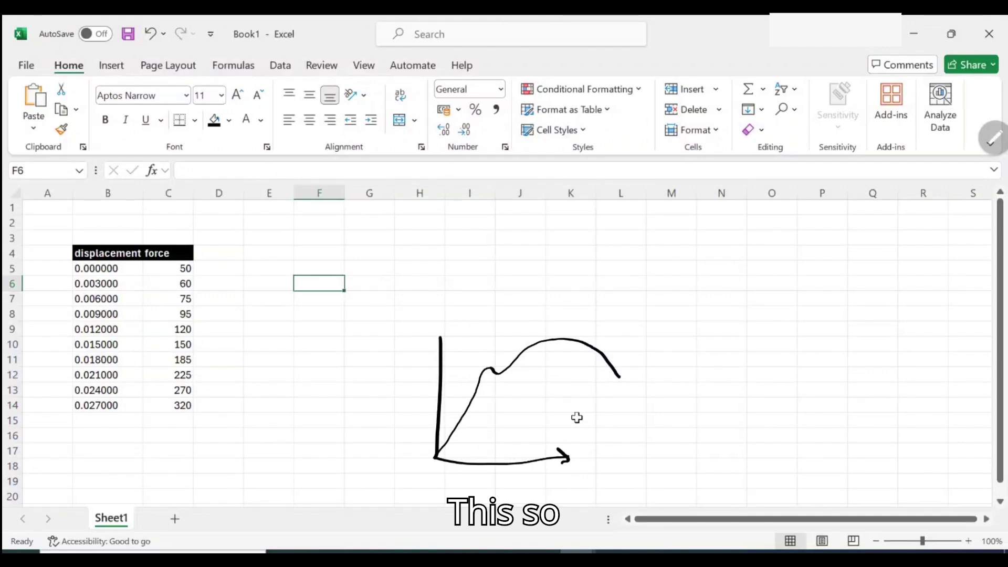
{"action": "left_click_drag", "start_coordinate": [428, 347], "coordinate": [446, 340]}
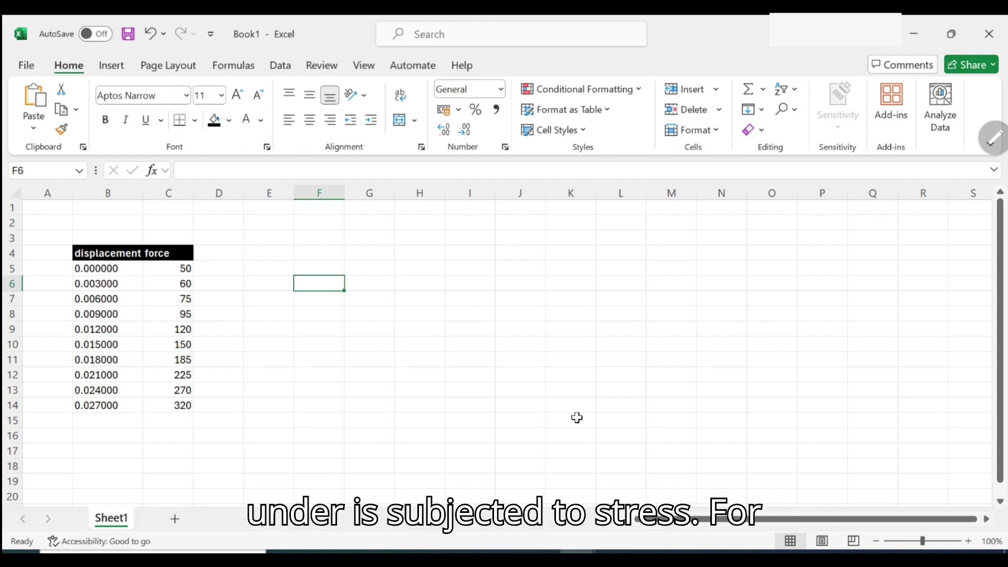
- Sketch a rectangular specimen with pulling loads and a smaller second specimen beside it
{"action": "mouse_move", "coordinate": [407, 299]}
{"action": "left_mouse_down"}
{"action": "mouse_move", "coordinate": [413, 376]}
{"action": "mouse_move", "coordinate": [443, 353]}
{"action": "mouse_move", "coordinate": [414, 376]}
{"action": "left_mouse_up"}
{"action": "left_click_drag", "start_coordinate": [409, 265], "coordinate": [408, 292]}
{"action": "mouse_move", "coordinate": [431, 388]}
{"action": "left_mouse_down"}
{"action": "mouse_move", "coordinate": [433, 411]}
{"action": "mouse_move", "coordinate": [429, 386]}
{"action": "left_mouse_up"}
{"action": "mouse_move", "coordinate": [493, 321]}
{"action": "left_mouse_down"}
{"action": "mouse_move", "coordinate": [511, 368]}
{"action": "mouse_move", "coordinate": [517, 326]}
{"action": "mouse_move", "coordinate": [494, 321]}
{"action": "left_mouse_up"}
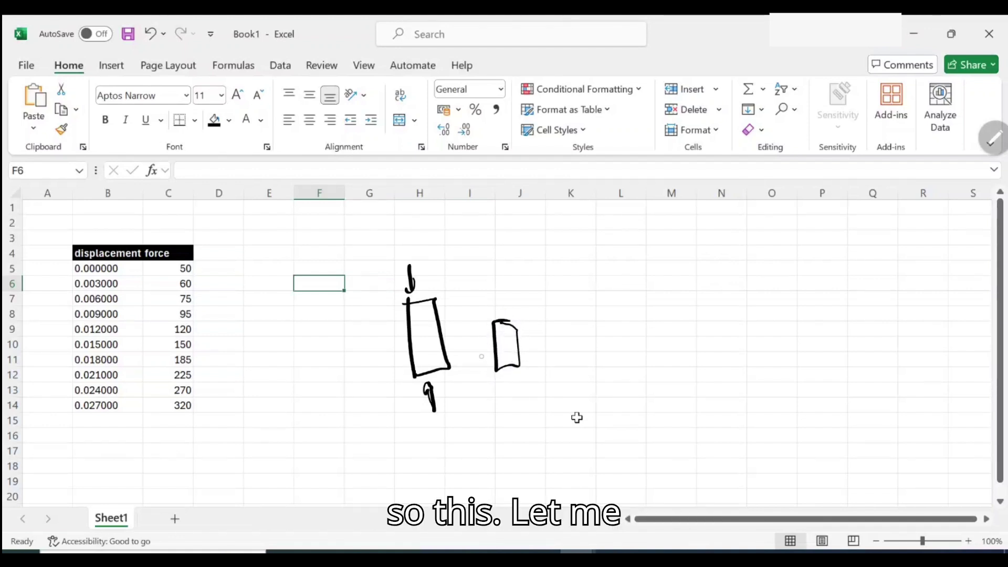
{"action": "left_click_drag", "start_coordinate": [475, 374], "coordinate": [482, 318]}
{"action": "key", "text": "ctrl+z"}
{"action": "mouse_move", "coordinate": [476, 379]}
{"action": "left_mouse_down"}
{"action": "mouse_move", "coordinate": [482, 321]}
{"action": "mouse_move", "coordinate": [461, 329]}
{"action": "mouse_move", "coordinate": [467, 314]}
{"action": "left_mouse_up"}
{"action": "left_click_drag", "start_coordinate": [462, 297], "coordinate": [468, 294]}
- Erase the specimen sketches, circle the force 50, and sketch a loaded beam beside the data
{"action": "mouse_move", "coordinate": [518, 336]}
{"action": "left_mouse_down"}
{"action": "mouse_move", "coordinate": [477, 337]}
{"action": "mouse_move", "coordinate": [432, 400]}
{"action": "mouse_move", "coordinate": [420, 315]}
{"action": "left_mouse_up"}
{"action": "left_click_drag", "start_coordinate": [410, 272], "coordinate": [395, 360]}
{"action": "mouse_move", "coordinate": [413, 284]}
{"action": "left_mouse_down"}
{"action": "mouse_move", "coordinate": [425, 333]}
{"action": "mouse_move", "coordinate": [405, 301]}
{"action": "left_mouse_up"}
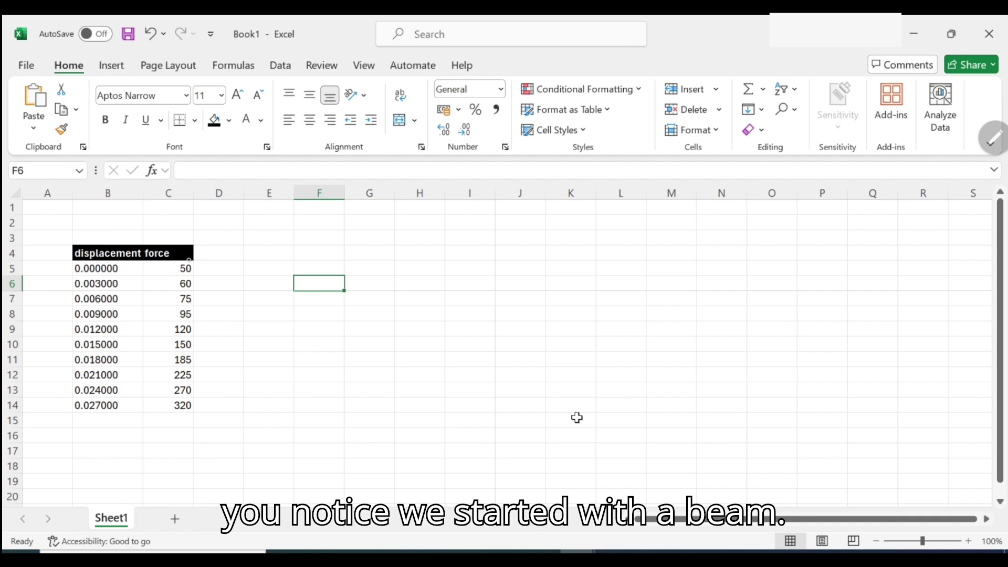
{"action": "mouse_move", "coordinate": [191, 257]}
{"action": "left_mouse_down"}
{"action": "mouse_move", "coordinate": [173, 265]}
{"action": "mouse_move", "coordinate": [184, 278]}
{"action": "mouse_move", "coordinate": [198, 269]}
{"action": "left_mouse_up"}
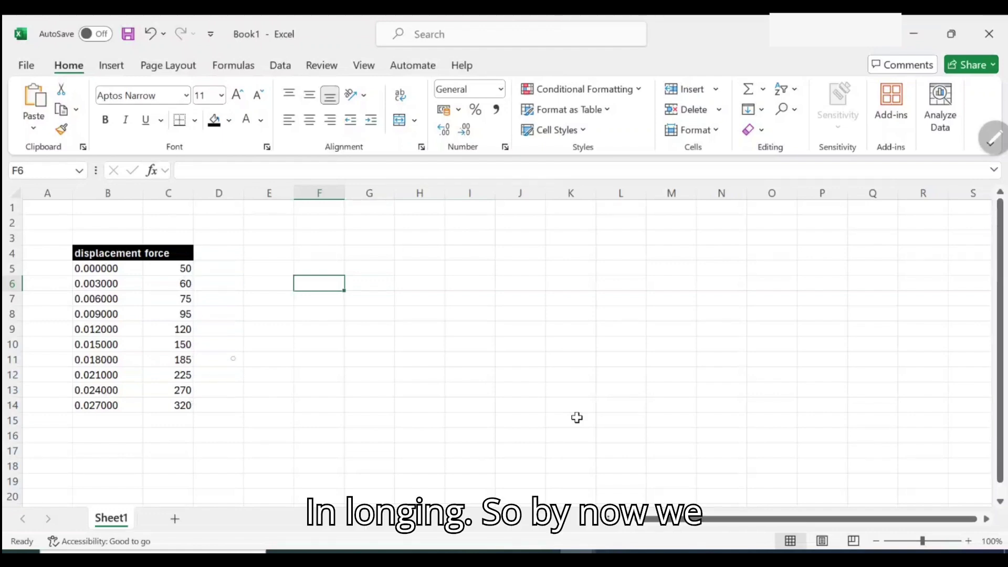
{"action": "mouse_move", "coordinate": [242, 391]}
{"action": "left_mouse_down"}
{"action": "mouse_move", "coordinate": [268, 332]}
{"action": "mouse_move", "coordinate": [240, 342]}
{"action": "mouse_move", "coordinate": [238, 391]}
{"action": "left_mouse_up"}
{"action": "left_click_drag", "start_coordinate": [259, 302], "coordinate": [273, 284]}
{"action": "mouse_move", "coordinate": [251, 416]}
{"action": "left_mouse_down"}
{"action": "mouse_move", "coordinate": [255, 449]}
{"action": "mouse_move", "coordinate": [262, 439]}
{"action": "left_mouse_up"}
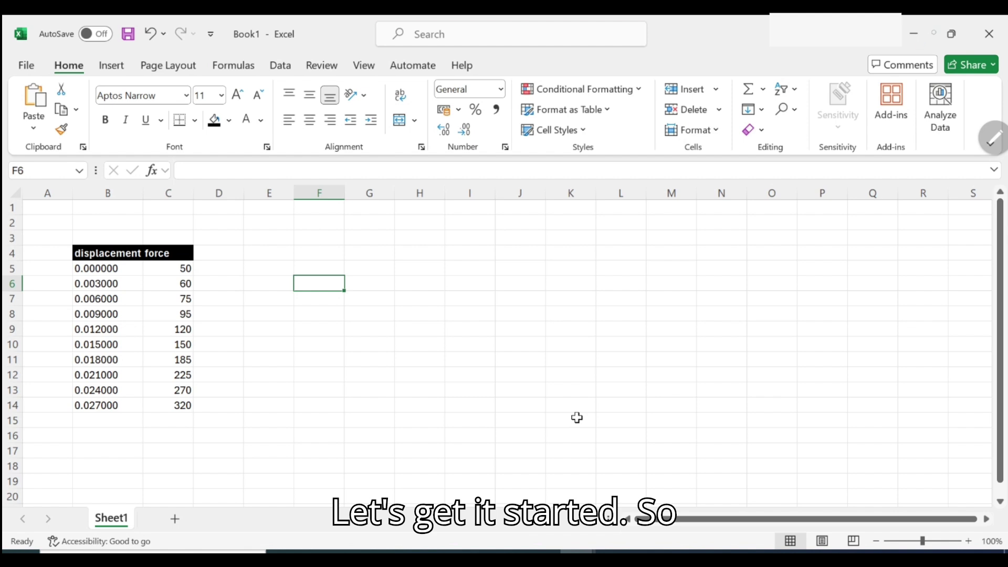
- Sketch a gripped test specimen near column H, then clear all ink sketches
{"action": "left_click", "coordinate": [311, 256]}
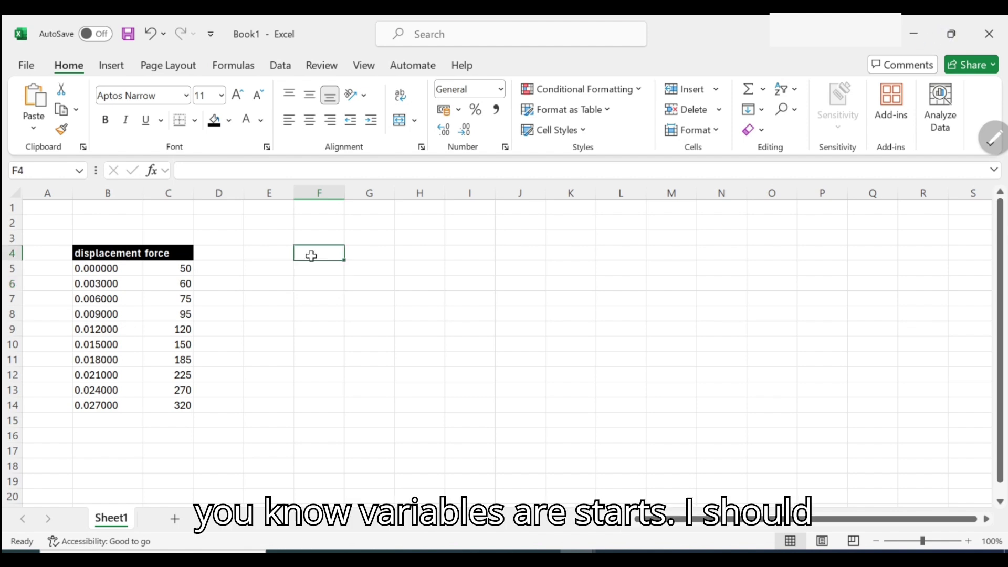
{"action": "left_click", "coordinate": [257, 255]}
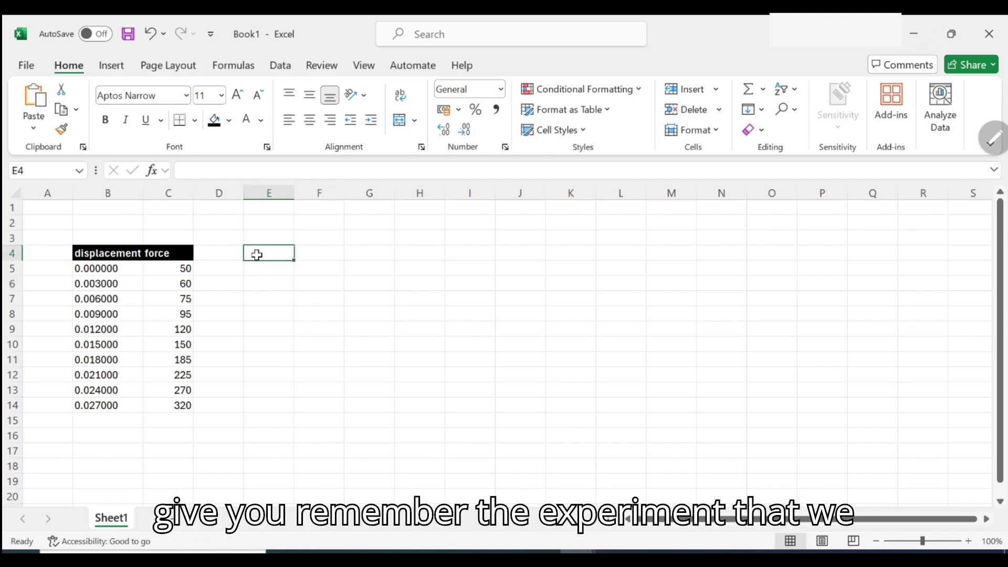
{"action": "left_click_drag", "start_coordinate": [435, 396], "coordinate": [429, 317]}
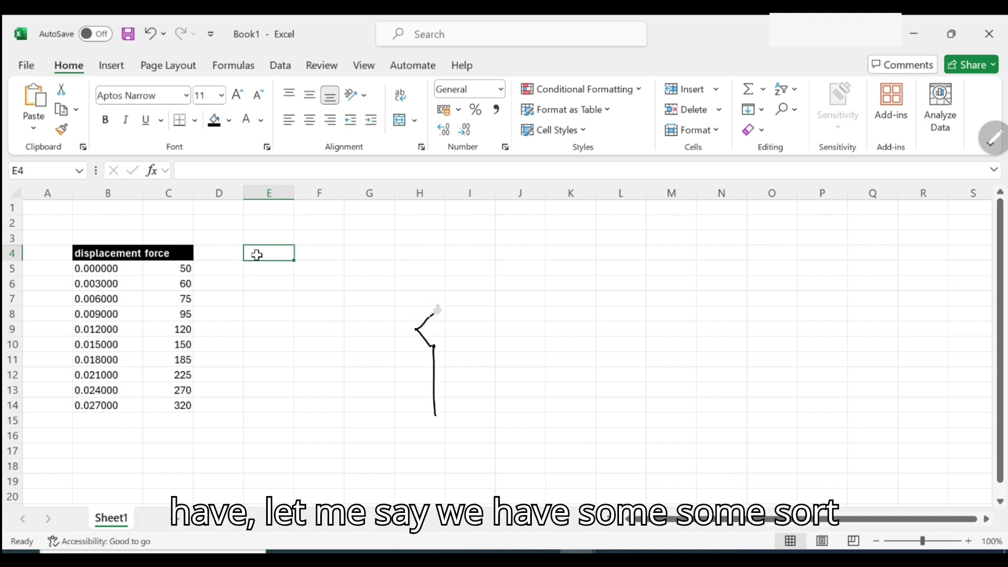
{"action": "mouse_move", "coordinate": [420, 399]}
{"action": "left_mouse_down"}
{"action": "mouse_move", "coordinate": [423, 303]}
{"action": "mouse_move", "coordinate": [433, 409]}
{"action": "mouse_move", "coordinate": [416, 402]}
{"action": "left_mouse_up"}
{"action": "mouse_move", "coordinate": [424, 307]}
{"action": "left_mouse_down"}
{"action": "mouse_move", "coordinate": [397, 266]}
{"action": "mouse_move", "coordinate": [449, 284]}
{"action": "left_mouse_up"}
{"action": "left_click_drag", "start_coordinate": [394, 421], "coordinate": [458, 422]}
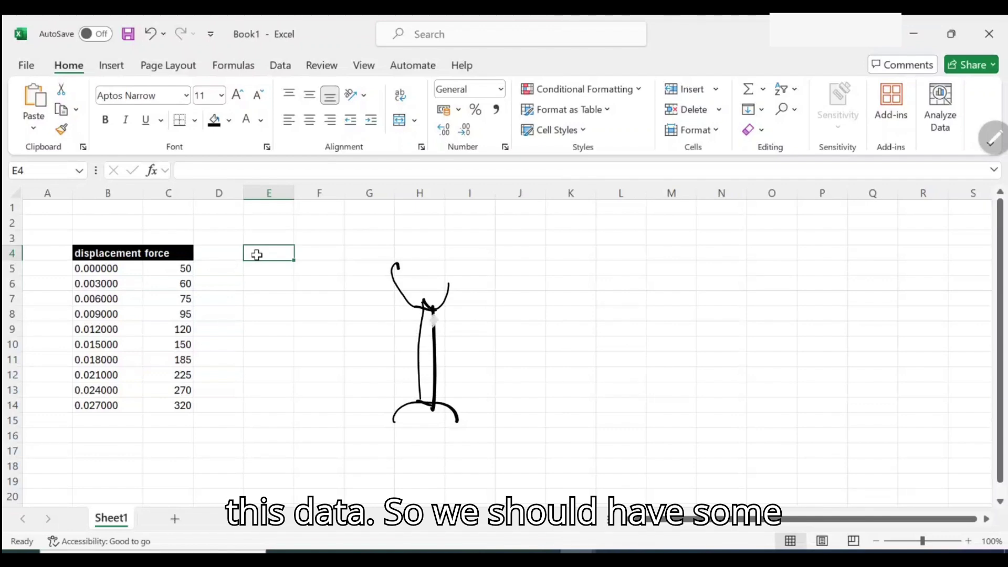
{"action": "key", "text": "e"}
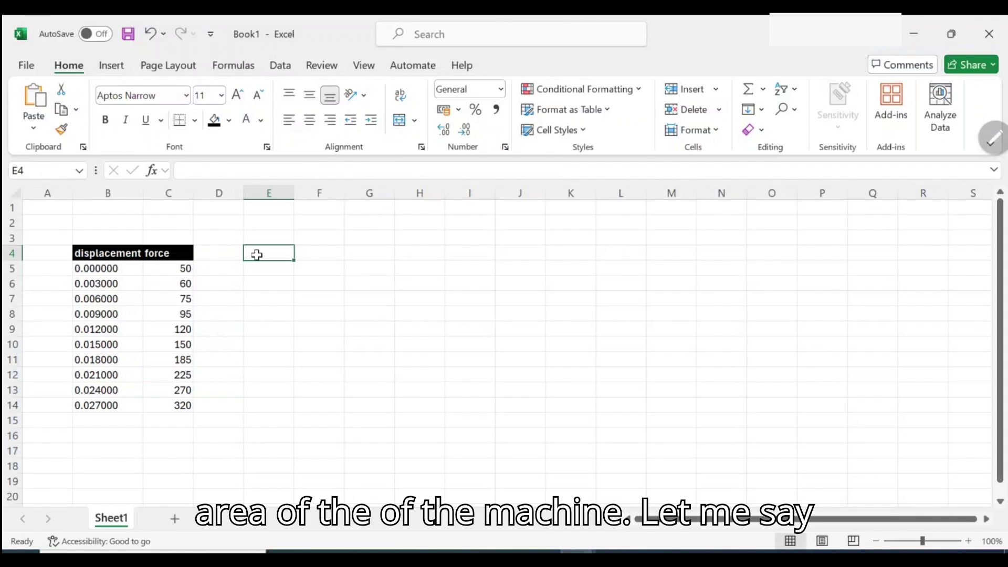
- Enter the label 'area' in E4 and the value 67 in F4
{"action": "type", "text": "area"}
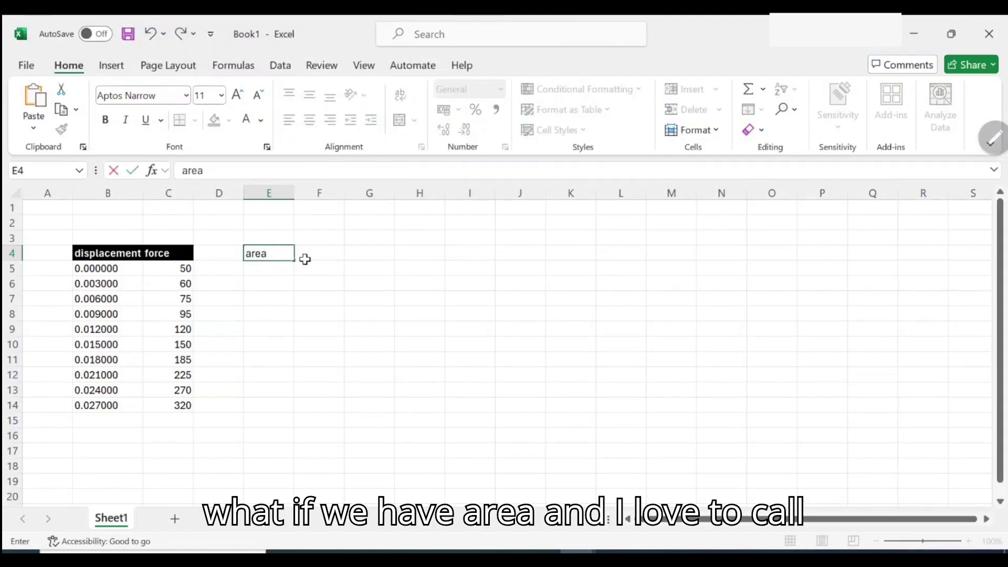
{"action": "left_click", "coordinate": [313, 257]}
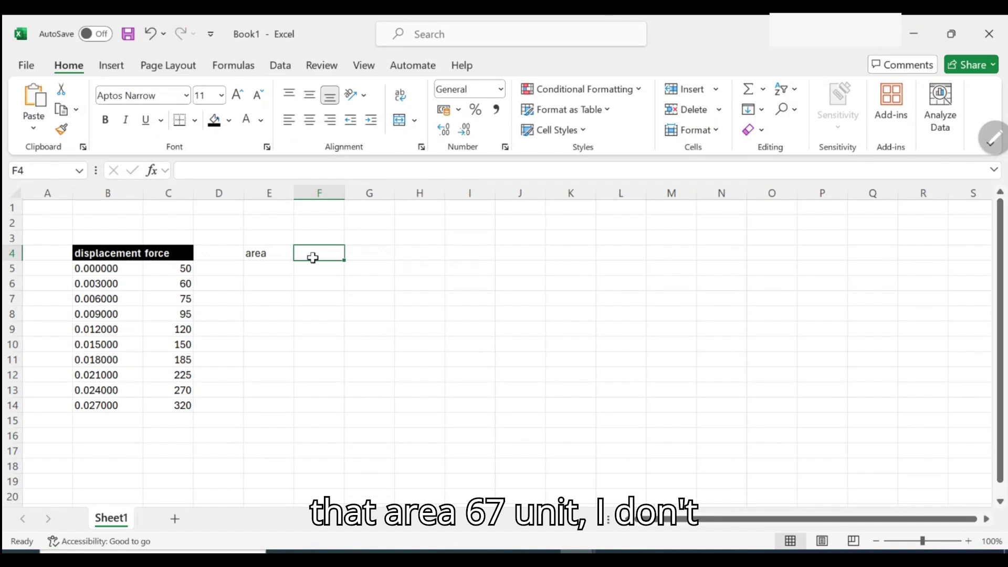
{"action": "type", "text": "67"}
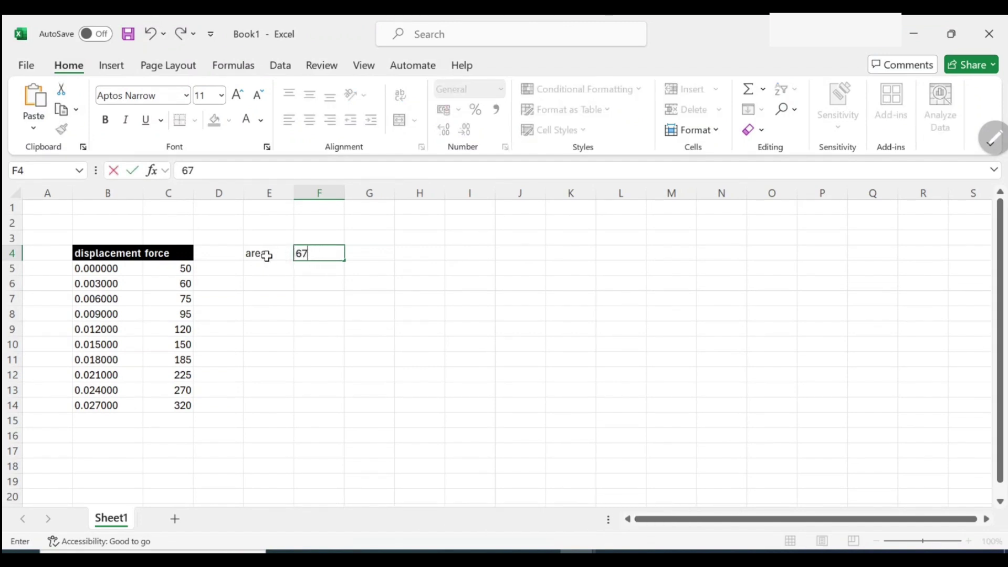
{"action": "left_click_drag", "start_coordinate": [254, 254], "coordinate": [284, 252]}
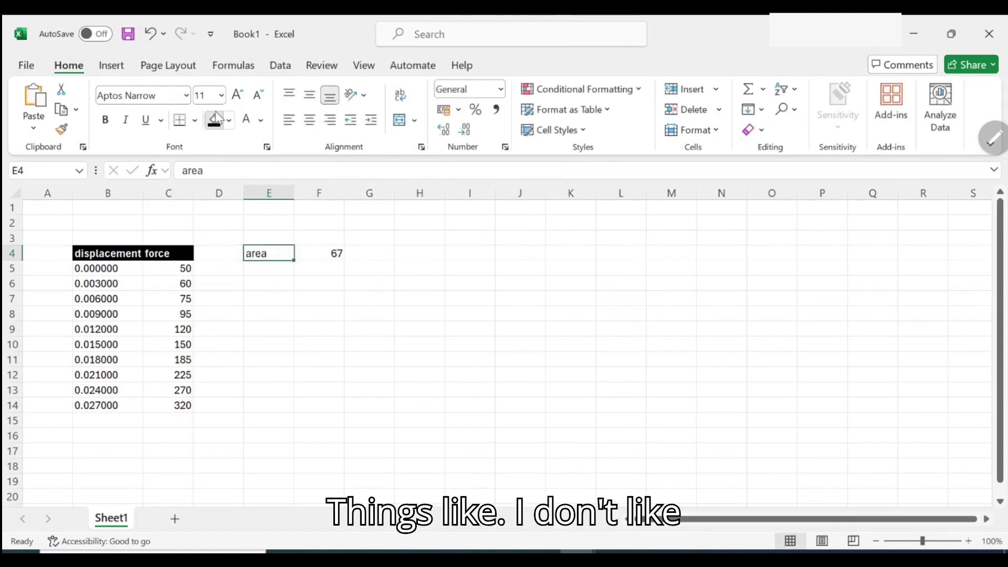
- Style the 'area' label in E4 with black fill and bold white text
{"action": "left_click", "coordinate": [215, 119]}
{"action": "left_click", "coordinate": [247, 121]}
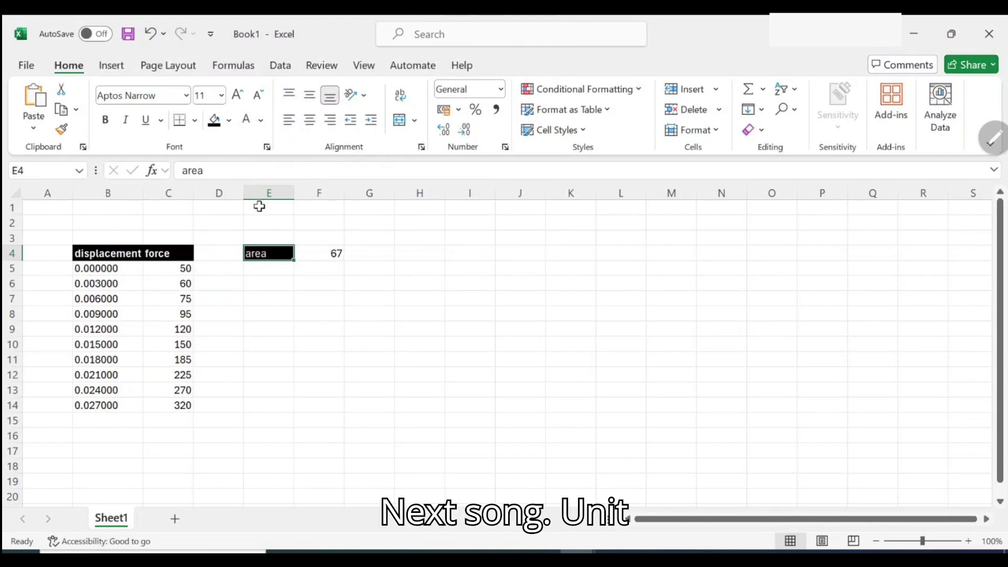
{"action": "key", "text": "ctrl+z"}
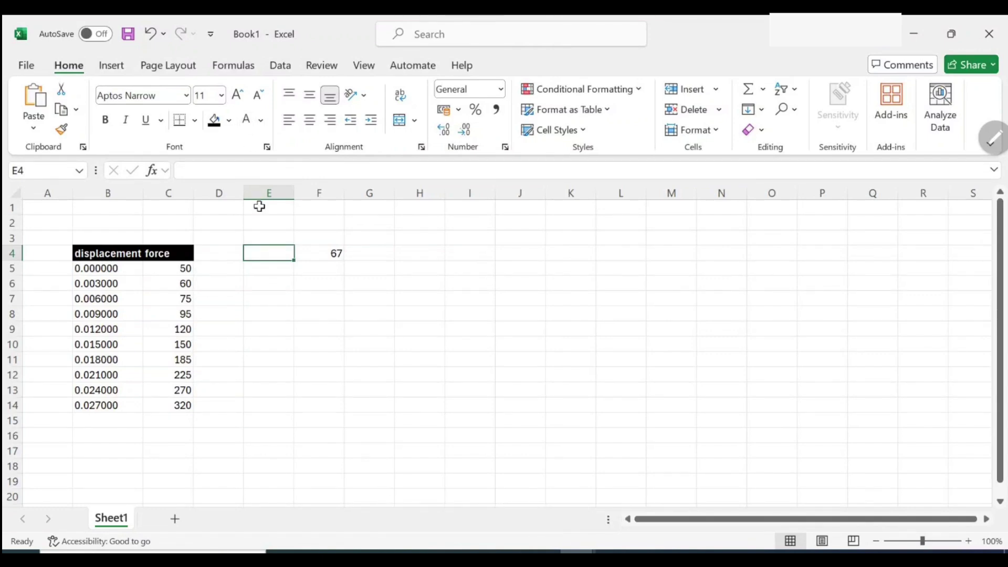
{"action": "key", "text": "ctrl+y"}
{"action": "key", "text": "ctrl+b"}
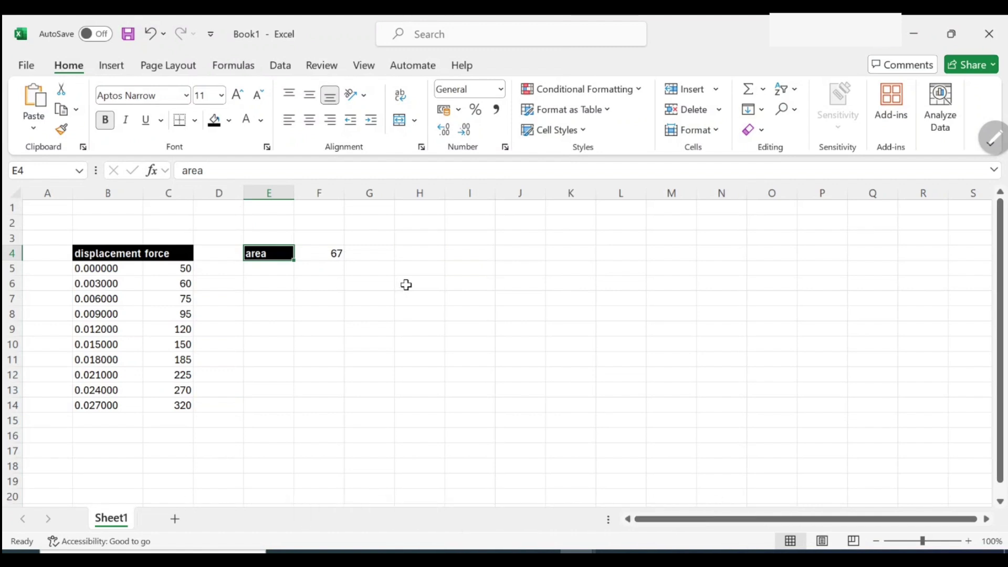
- Type the 'stress' heading into H4 and handwrite a stress = F/A note beside the data
{"action": "left_click", "coordinate": [427, 251]}
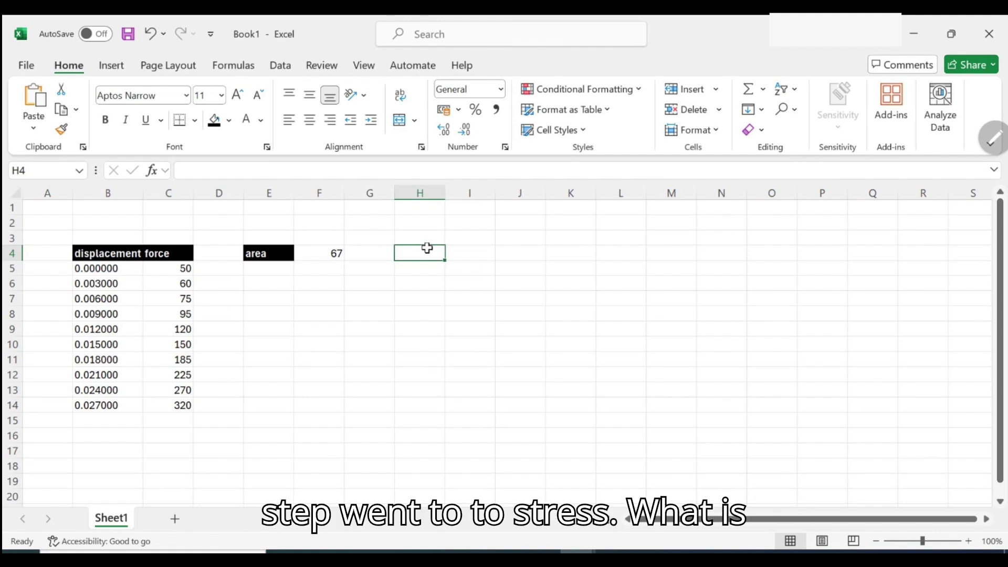
{"action": "type", "text": "stress"}
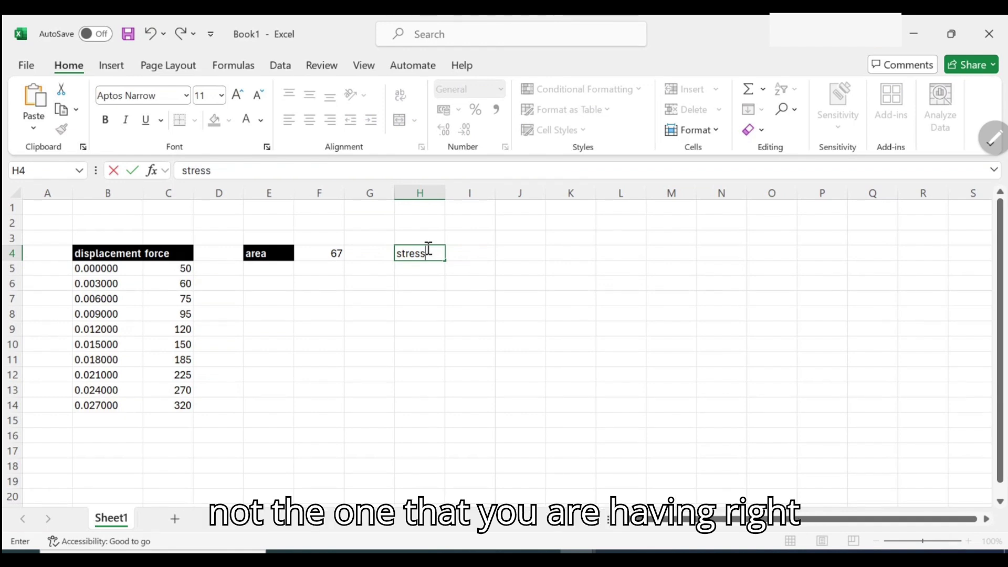
{"action": "mouse_move", "coordinate": [506, 317]}
{"action": "left_mouse_down"}
{"action": "mouse_move", "coordinate": [549, 321]}
{"action": "mouse_move", "coordinate": [596, 302]}
{"action": "mouse_move", "coordinate": [629, 259]}
{"action": "mouse_move", "coordinate": [643, 316]}
{"action": "left_mouse_up"}
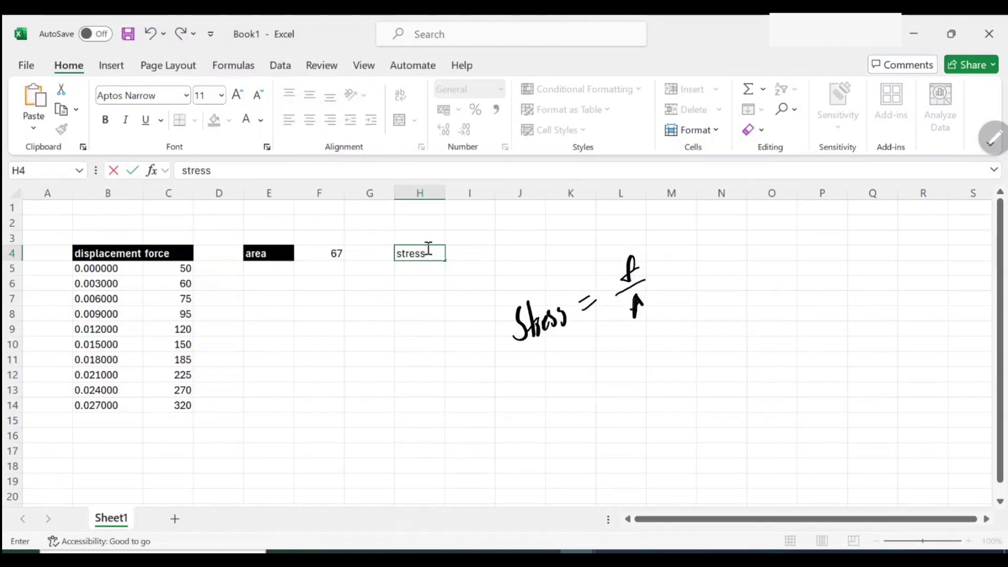
{"action": "left_click", "coordinate": [414, 273]}
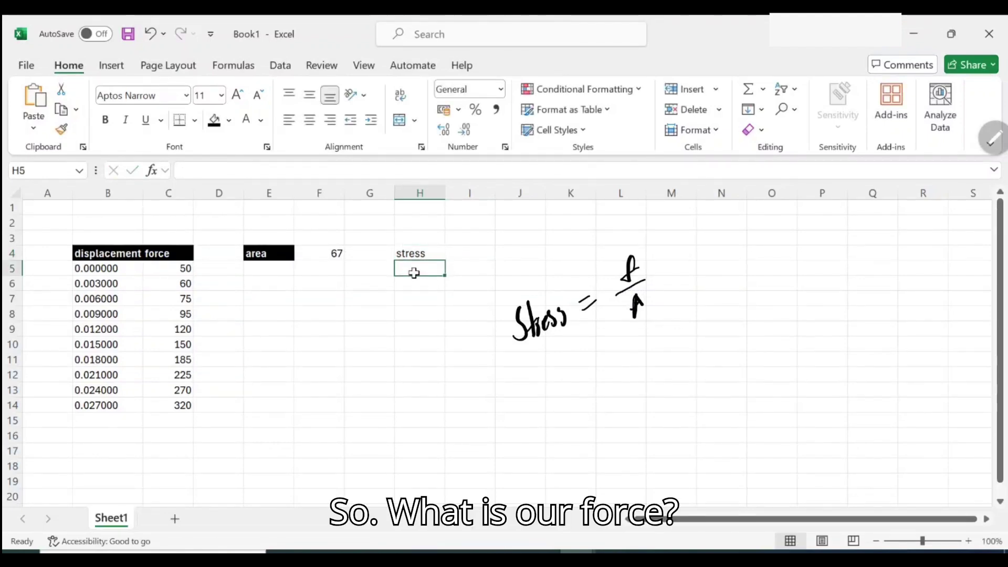
- Build the stress formula =C5/F4 in H5, try adding $ references, then cancel the edit
{"action": "double_click", "coordinate": [413, 273]}
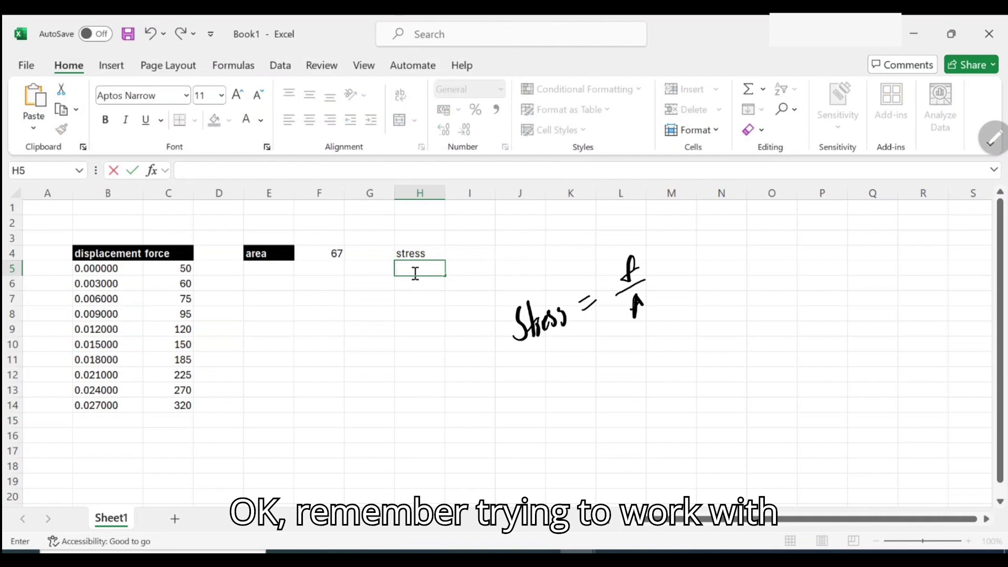
{"action": "type", "text": "="}
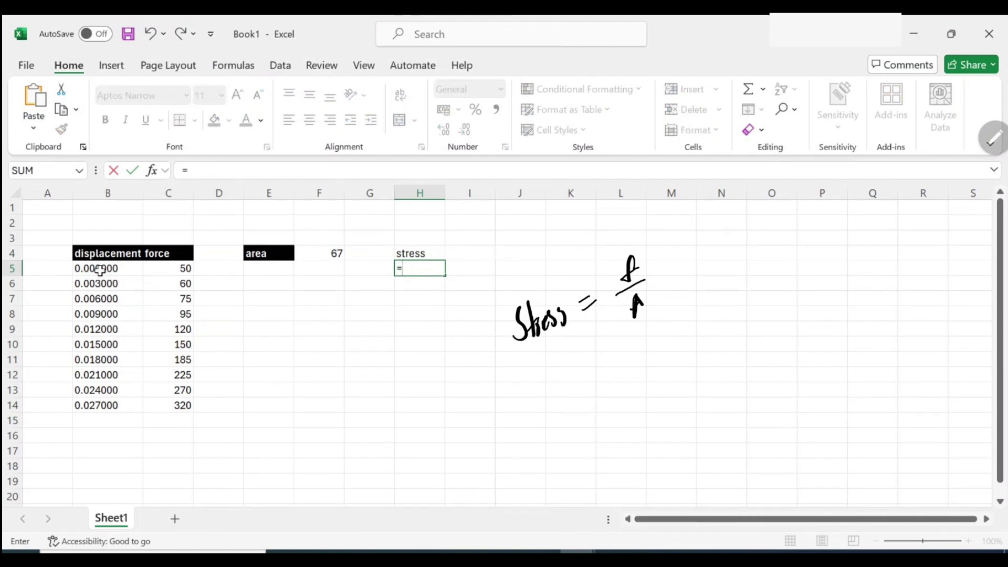
{"action": "left_click", "coordinate": [179, 268]}
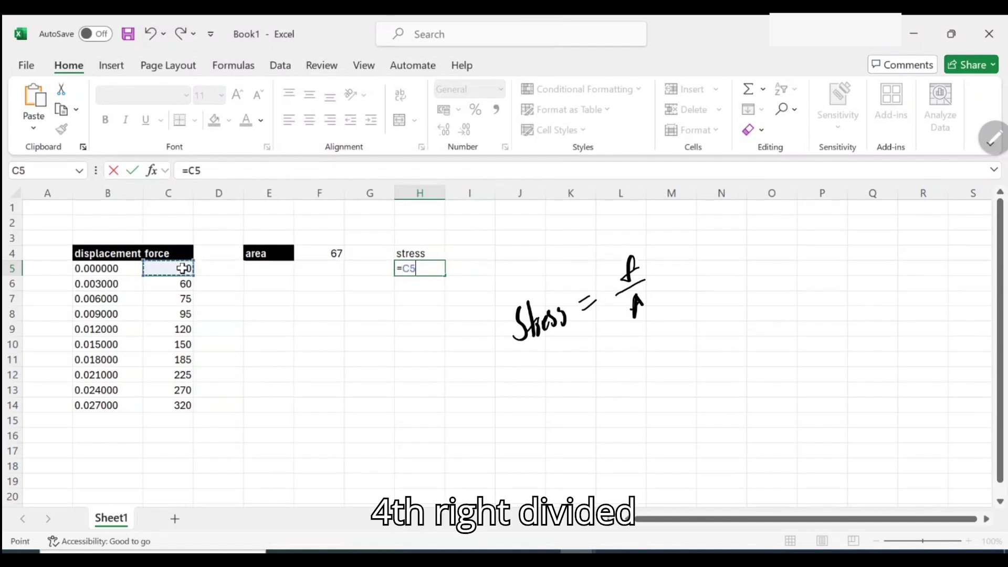
{"action": "type", "text": "/"}
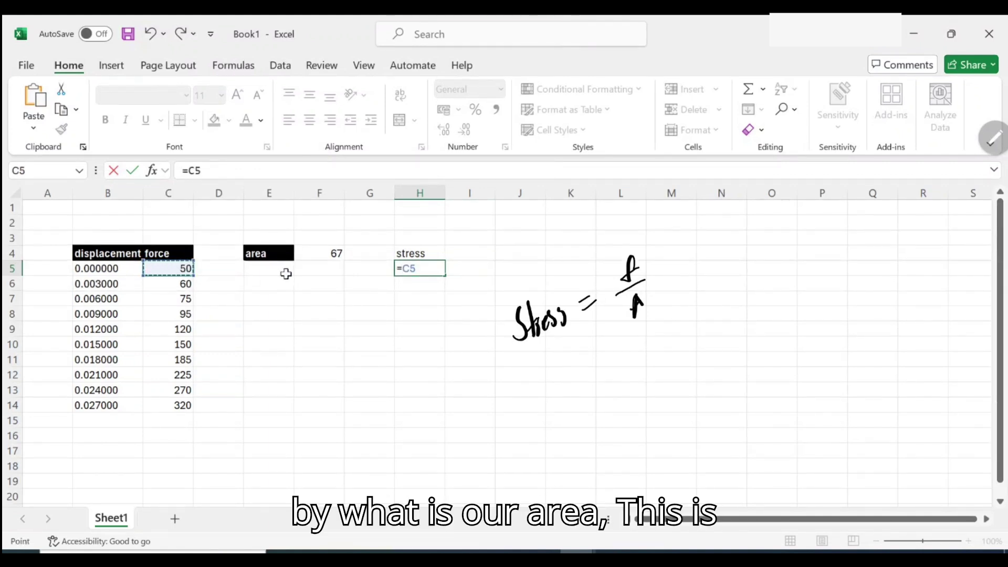
{"action": "left_click", "coordinate": [340, 252]}
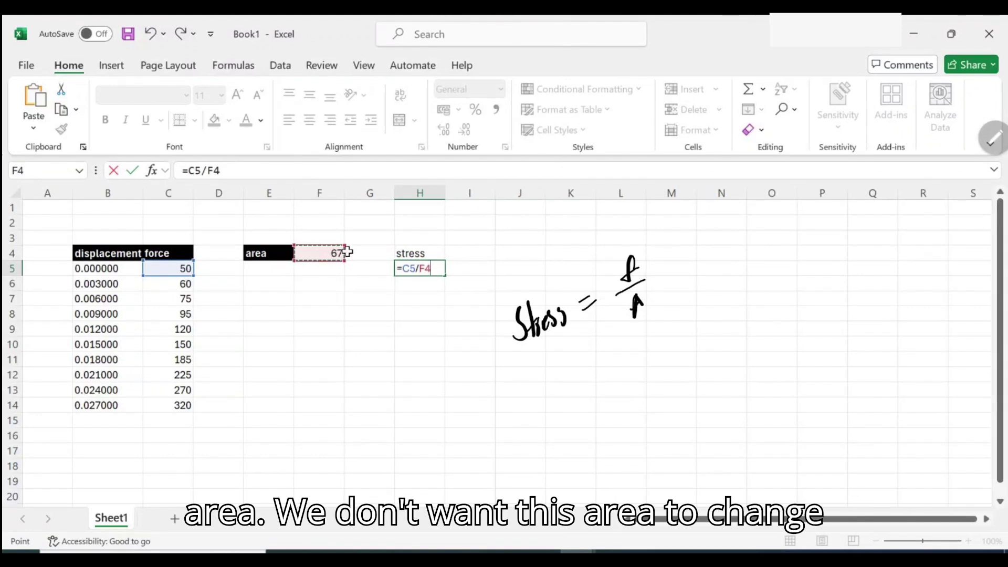
{"action": "key", "text": "Left"}
{"action": "key", "text": "Left"}
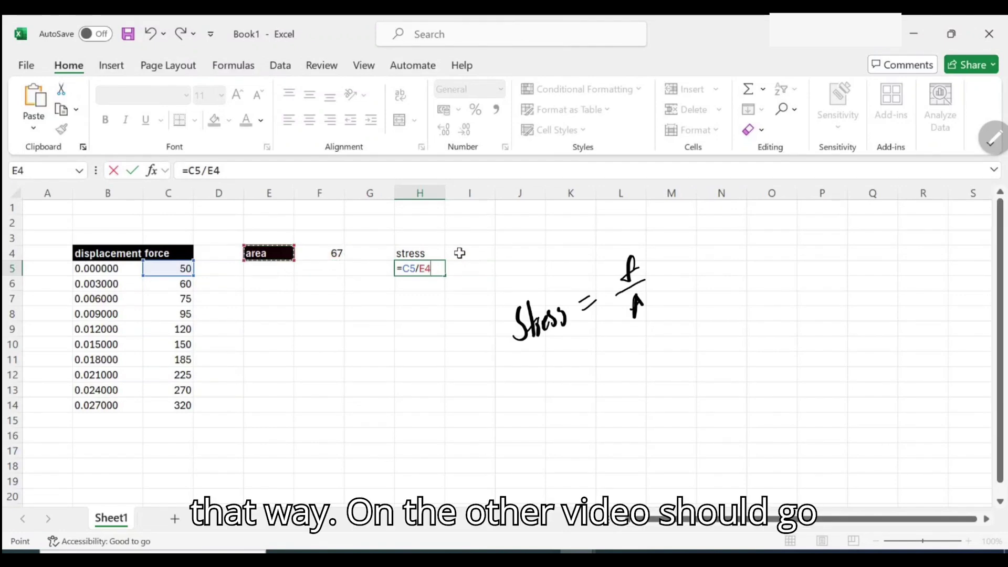
{"action": "key", "text": "Right"}
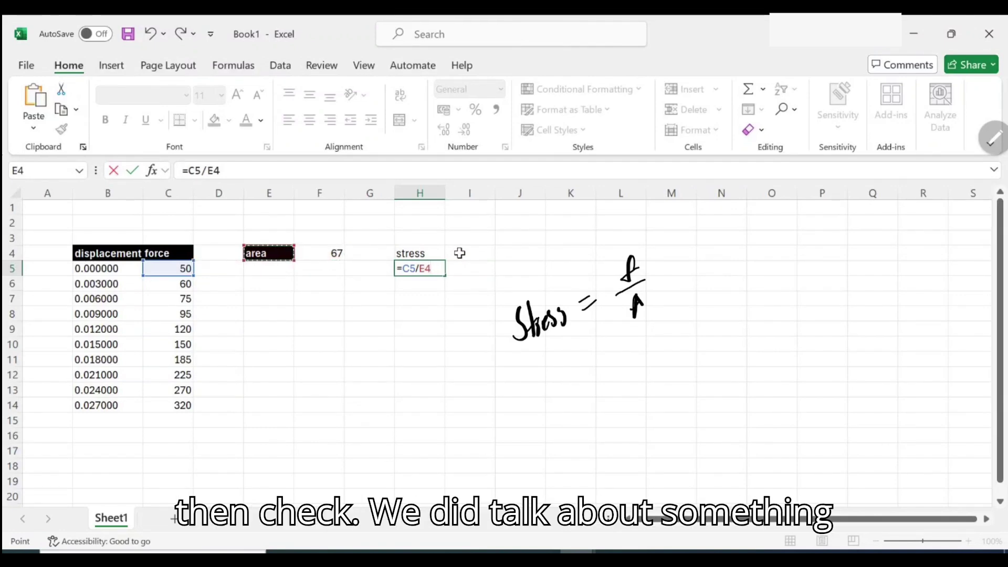
{"action": "left_click", "coordinate": [430, 268]}
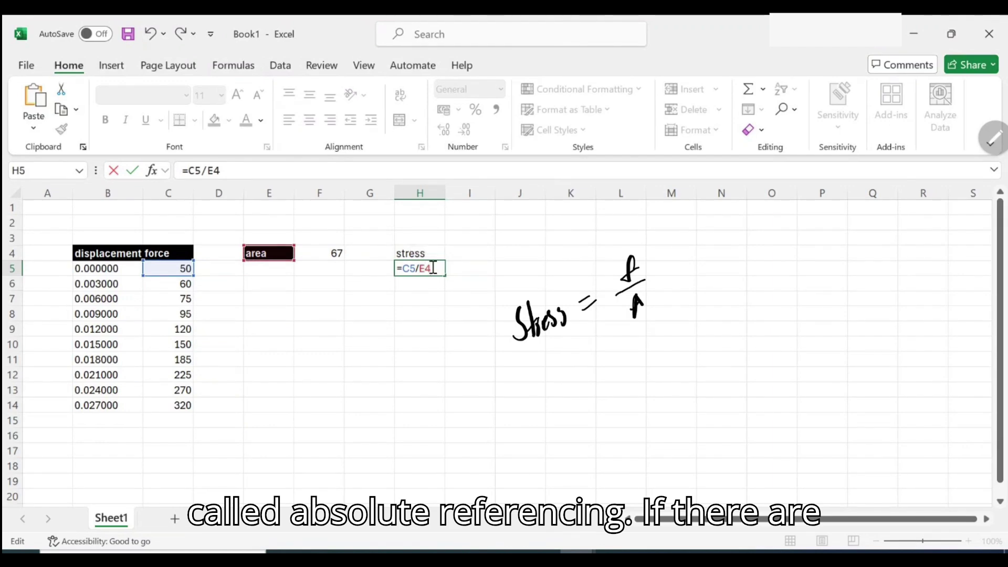
{"action": "type", "text": "$E"}
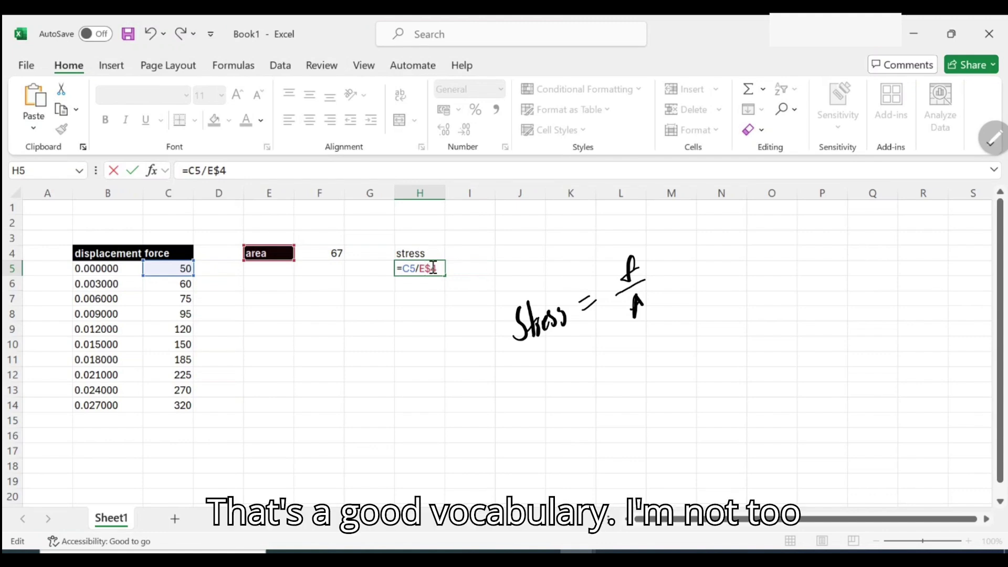
{"action": "type", "text": "$"}
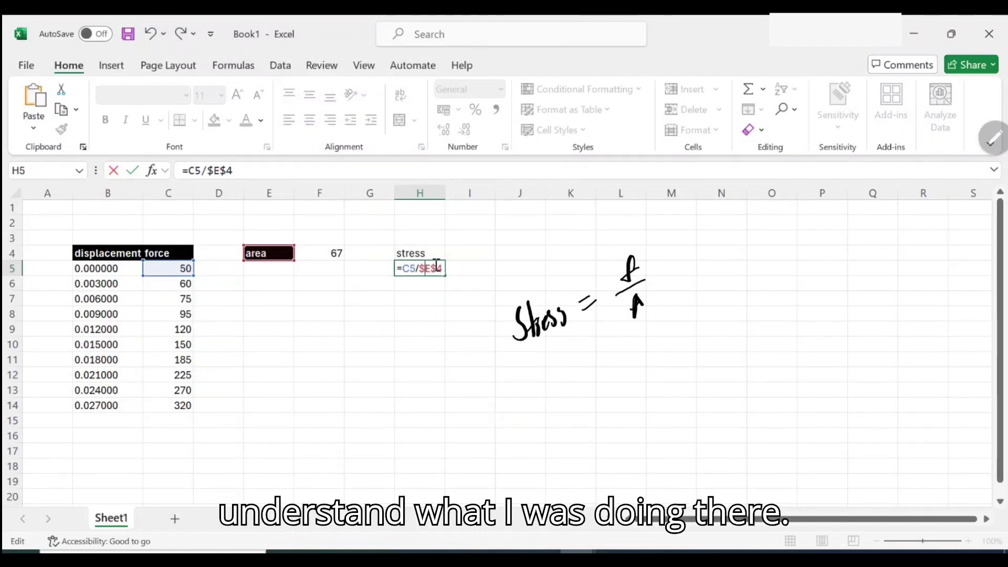
{"action": "key", "text": "Escape"}
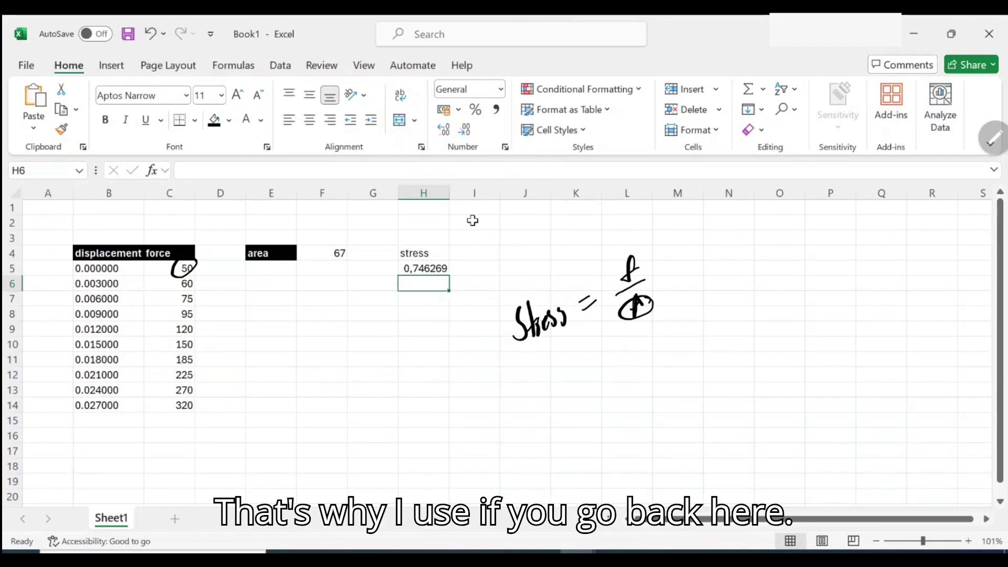
{"action": "double_click", "coordinate": [430, 269]}
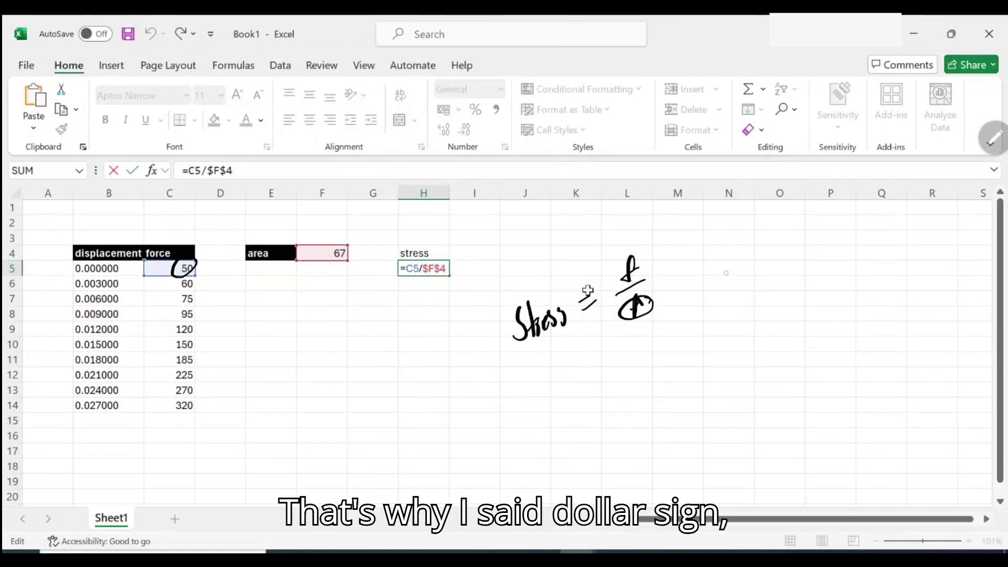
{"action": "left_click_drag", "start_coordinate": [725, 246], "coordinate": [724, 290]}
{"action": "left_click_drag", "start_coordinate": [741, 256], "coordinate": [731, 280]}
{"action": "mouse_move", "coordinate": [746, 250]}
{"action": "left_mouse_down"}
{"action": "mouse_move", "coordinate": [733, 295]}
{"action": "mouse_move", "coordinate": [786, 269]}
{"action": "mouse_move", "coordinate": [764, 290]}
{"action": "left_mouse_up"}
{"action": "left_click_drag", "start_coordinate": [760, 283], "coordinate": [782, 281]}
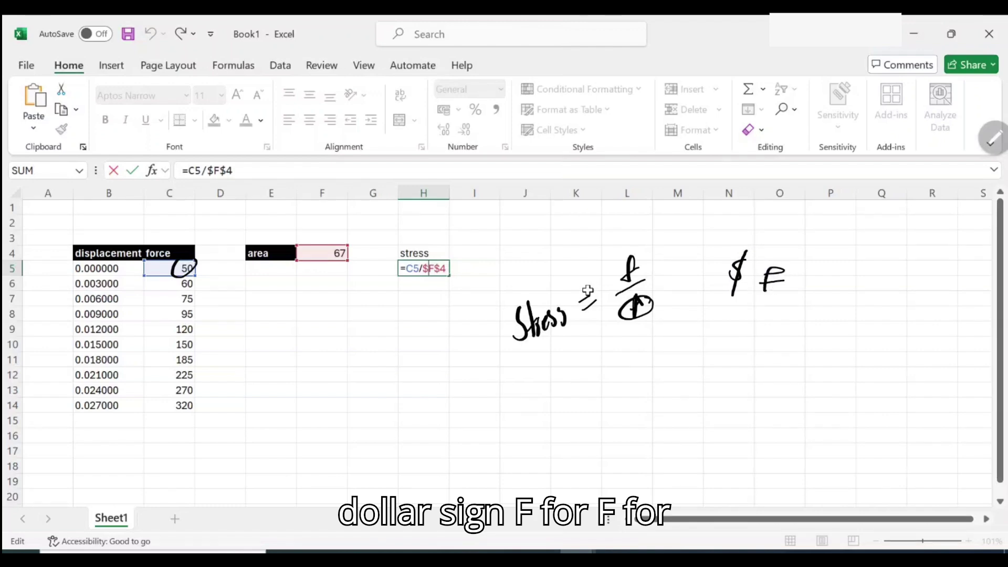
{"action": "left_click_drag", "start_coordinate": [332, 178], "coordinate": [321, 194]}
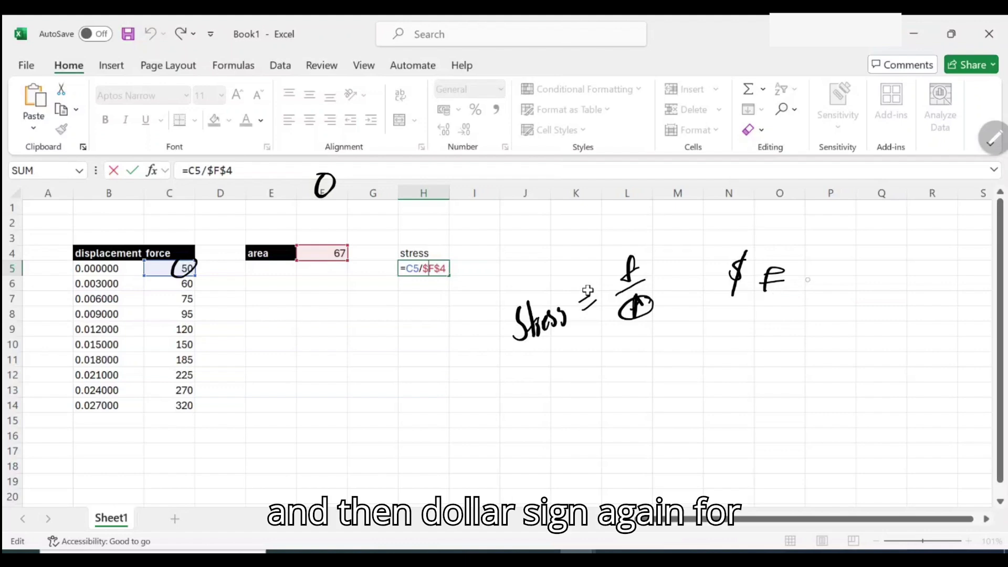
{"action": "left_click_drag", "start_coordinate": [819, 265], "coordinate": [807, 301]}
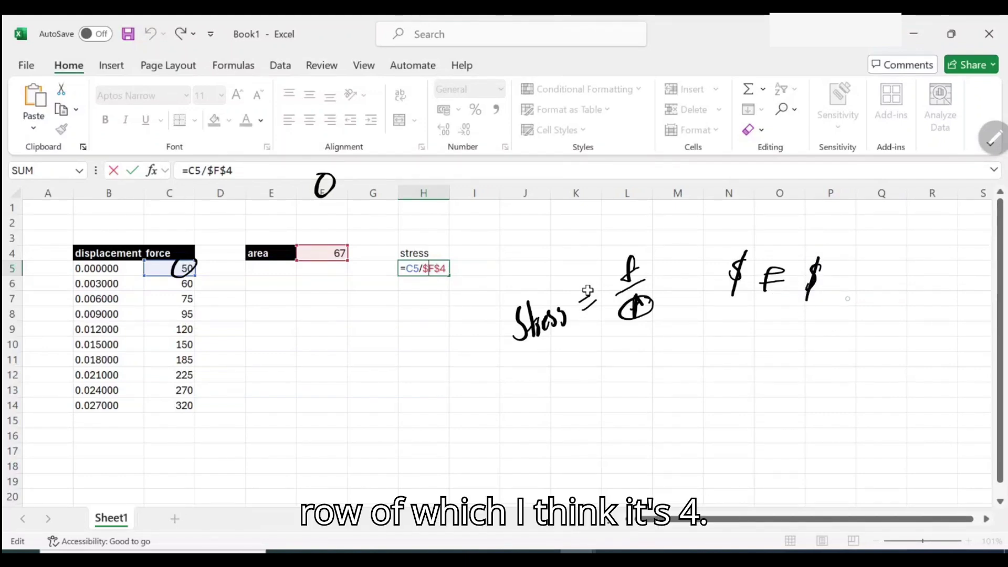
{"action": "mouse_move", "coordinate": [856, 272]}
{"action": "left_mouse_down"}
{"action": "mouse_move", "coordinate": [867, 284]}
{"action": "mouse_move", "coordinate": [850, 305]}
{"action": "left_mouse_up"}
{"action": "mouse_move", "coordinate": [845, 249]}
{"action": "left_mouse_down"}
{"action": "mouse_move", "coordinate": [701, 245]}
{"action": "mouse_move", "coordinate": [843, 243]}
{"action": "left_mouse_up"}
{"action": "left_click_drag", "start_coordinate": [349, 236], "coordinate": [362, 242]}
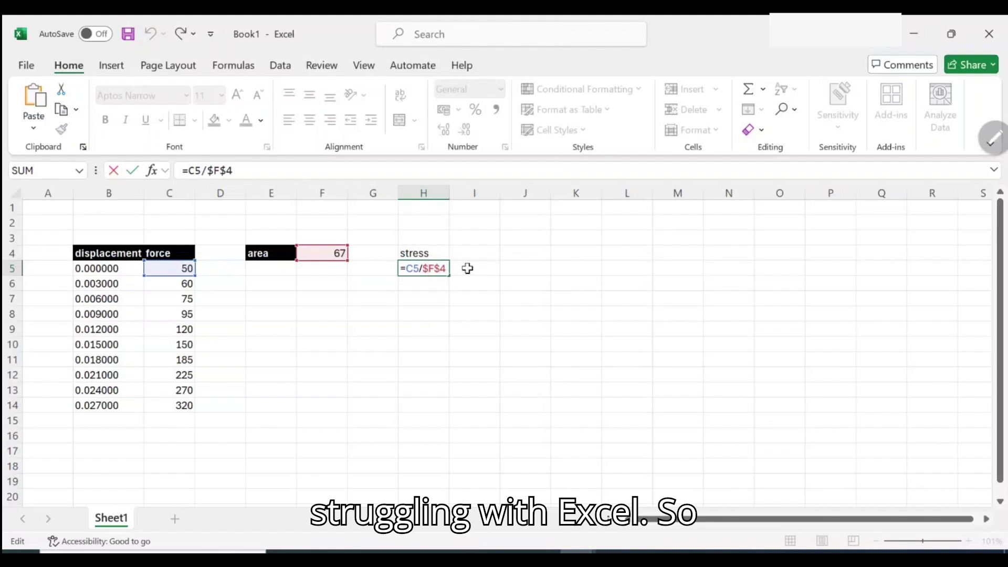
- Commit the H5 stress formula and fill it down to H14
{"action": "key", "text": "Return"}
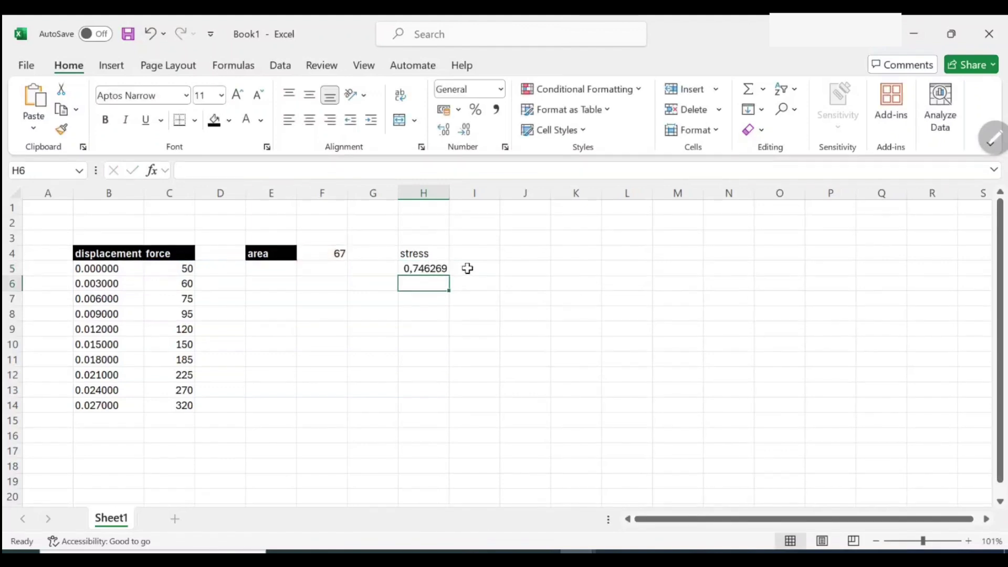
{"action": "left_click", "coordinate": [412, 270]}
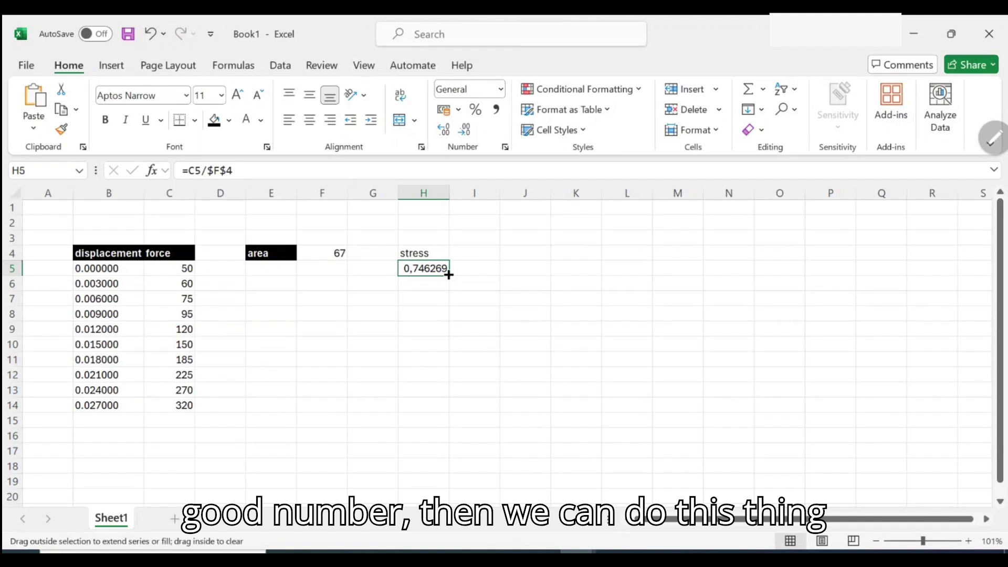
{"action": "left_click_drag", "start_coordinate": [448, 274], "coordinate": [448, 410]}
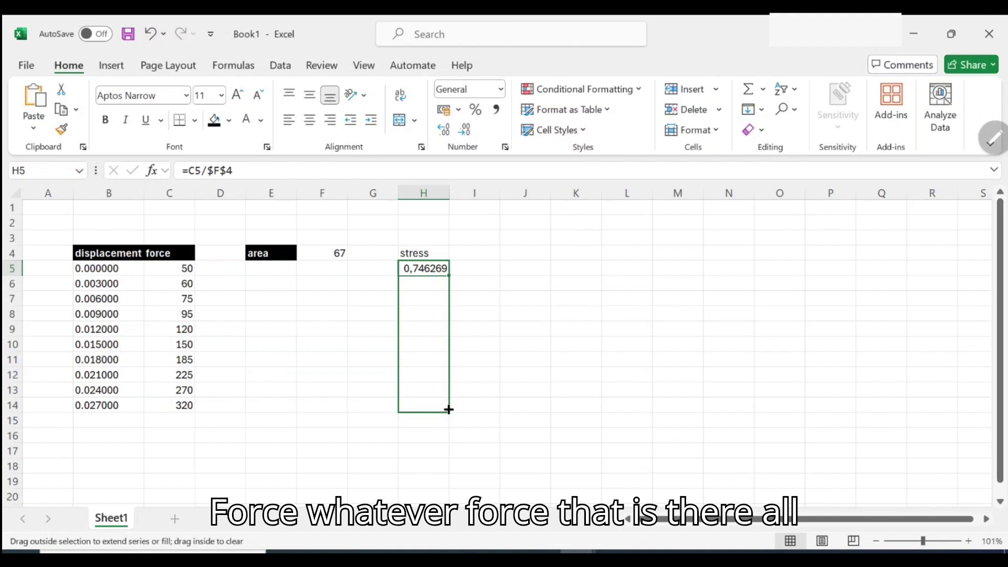
{"action": "left_click_drag", "start_coordinate": [449, 409], "coordinate": [448, 409]}
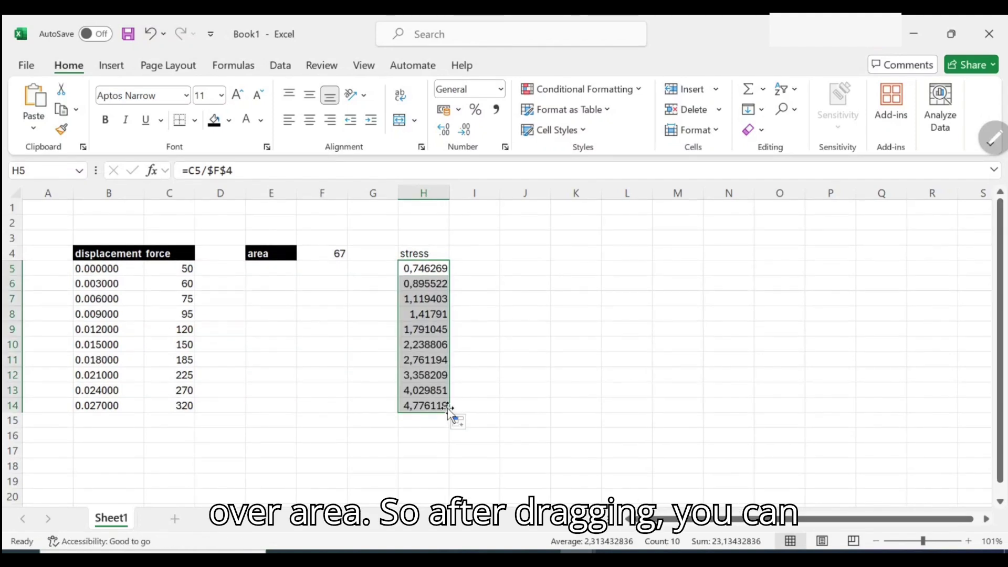
- Inspect the copied stress formulas in H14 and H10
{"action": "double_click", "coordinate": [436, 408]}
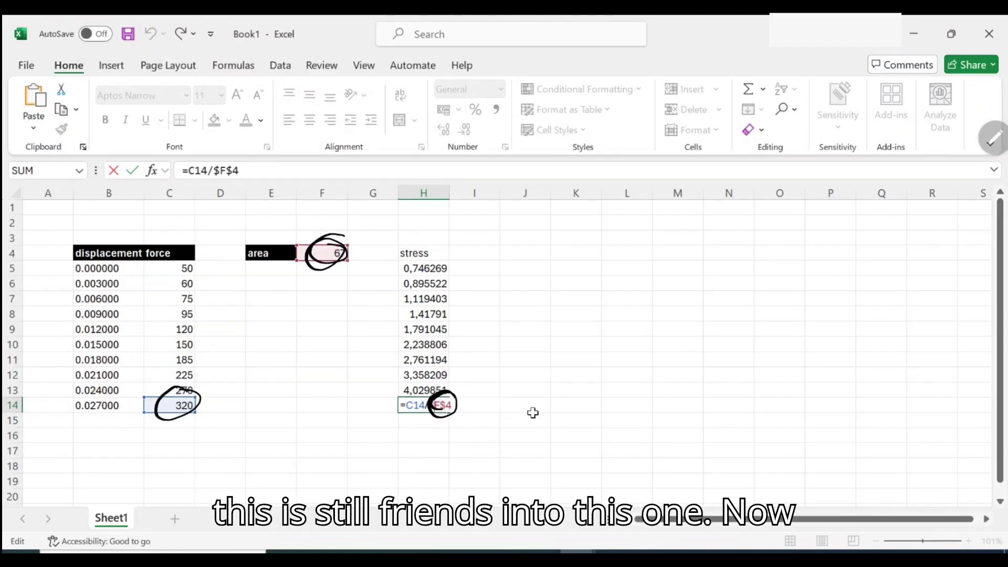
{"action": "left_click", "coordinate": [438, 347]}
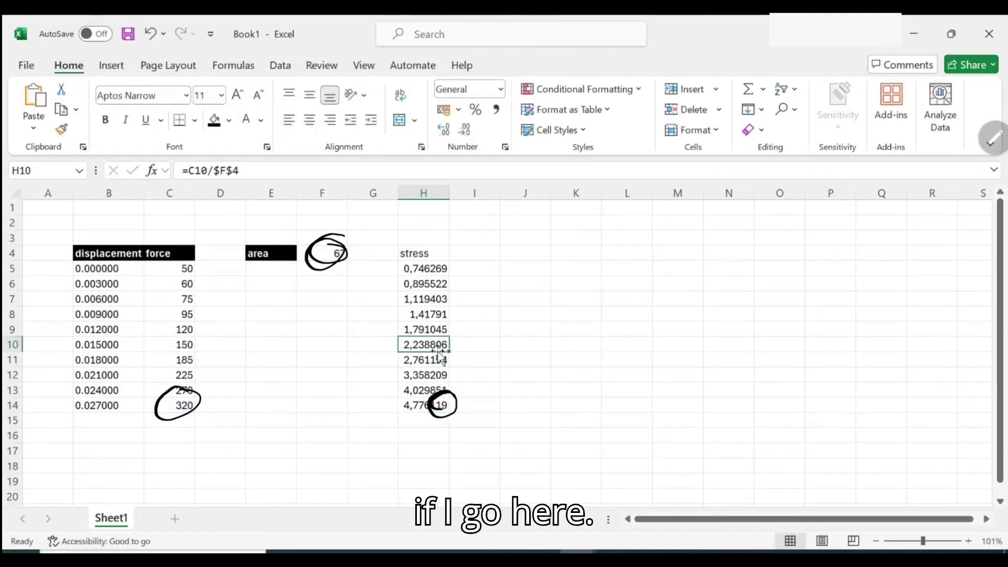
{"action": "double_click", "coordinate": [423, 342]}
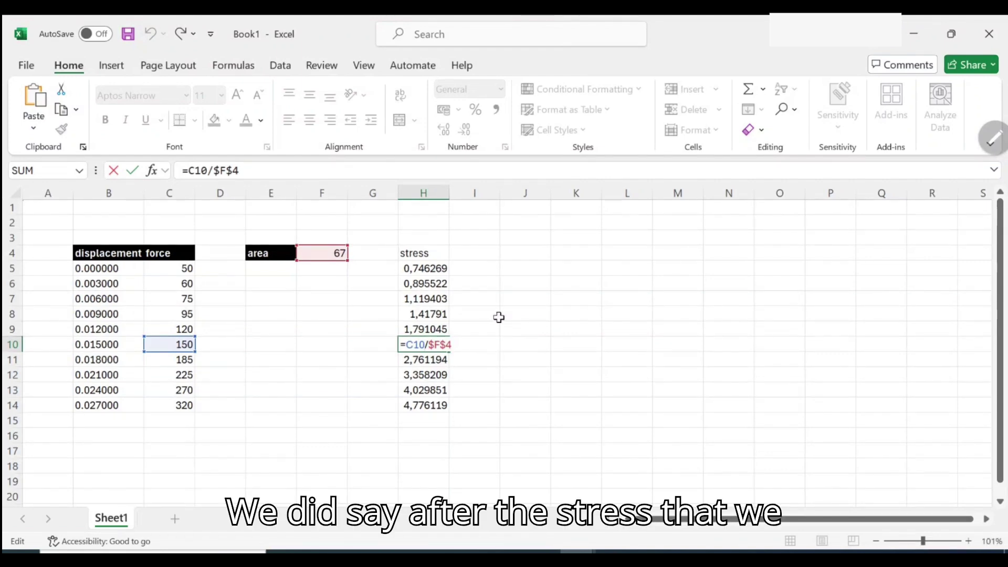
- Add the 'strain' heading in I4 and give H4:I4 black fill with bold white text
{"action": "left_click", "coordinate": [494, 264]}
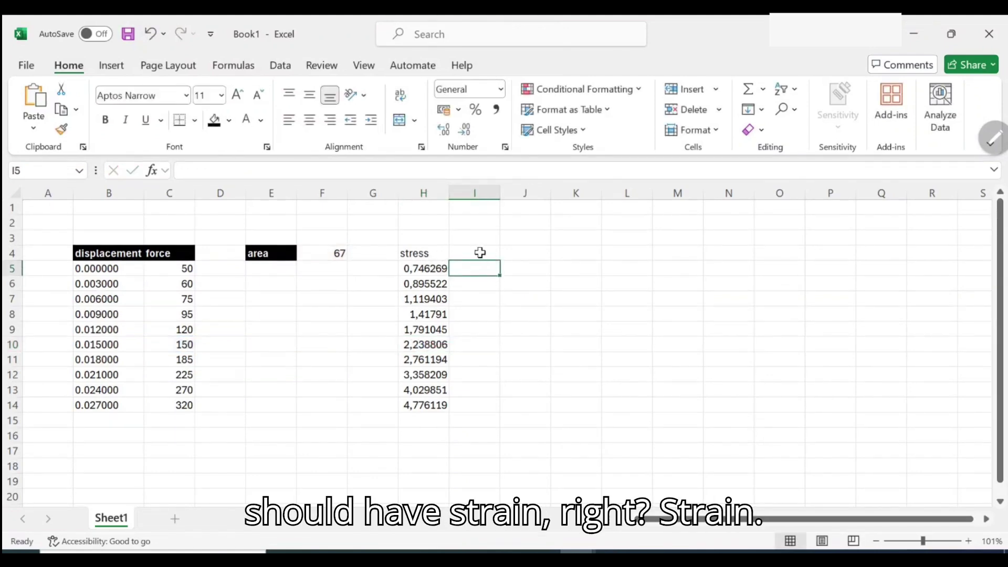
{"action": "left_click", "coordinate": [480, 253]}
{"action": "type", "text": "strain"}
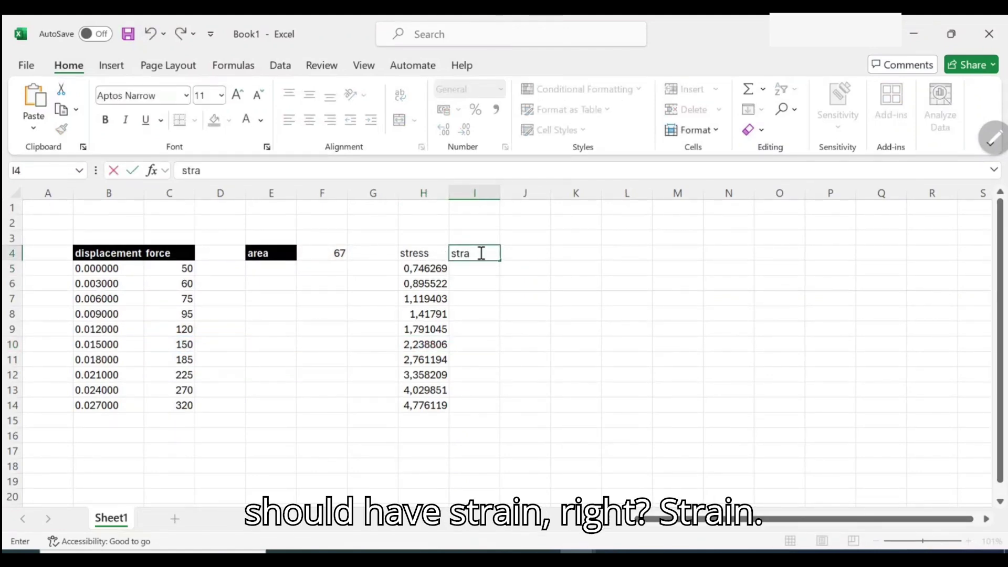
{"action": "left_click", "coordinate": [403, 252]}
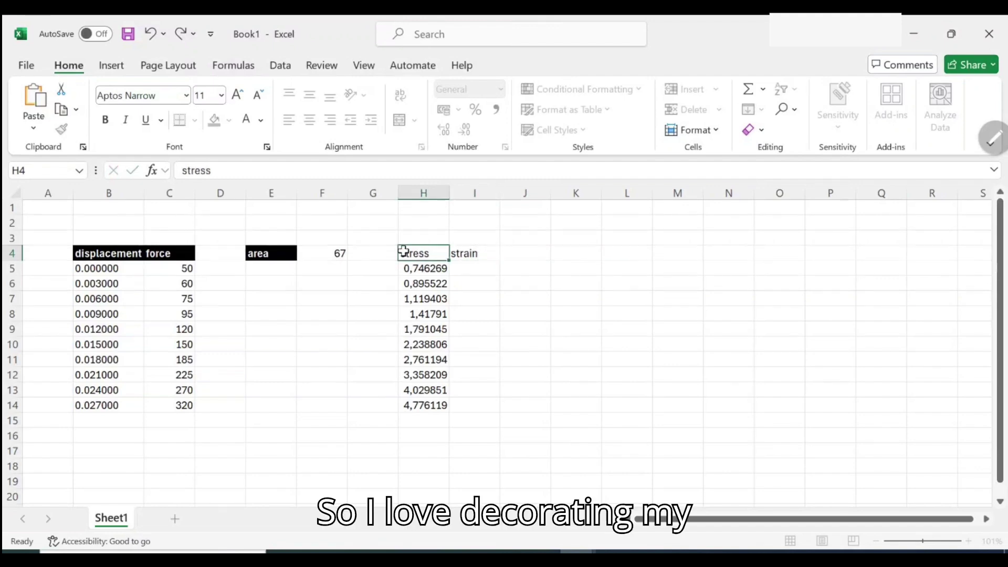
{"action": "left_click", "coordinate": [480, 253], "text": "shift"}
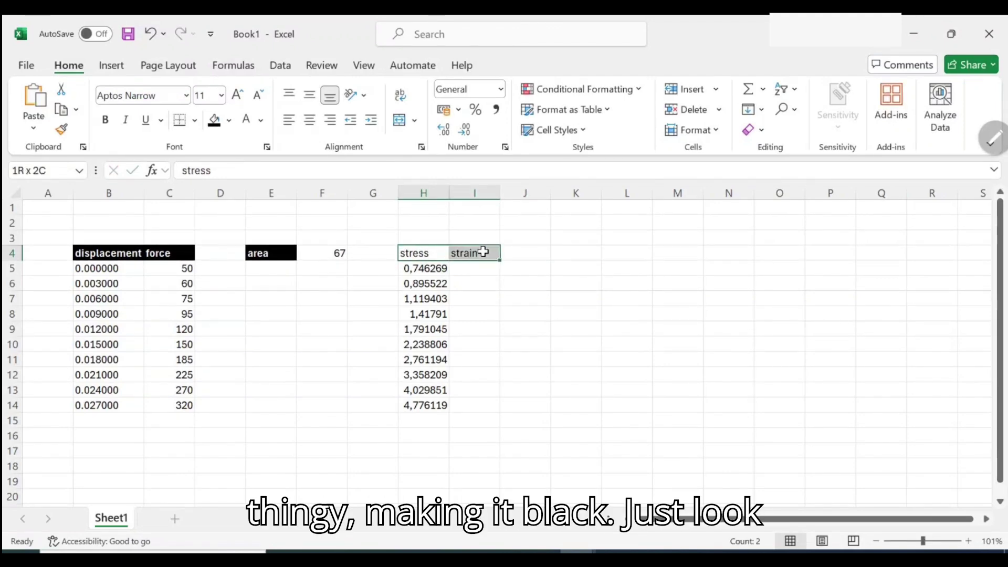
{"action": "left_click", "coordinate": [211, 122]}
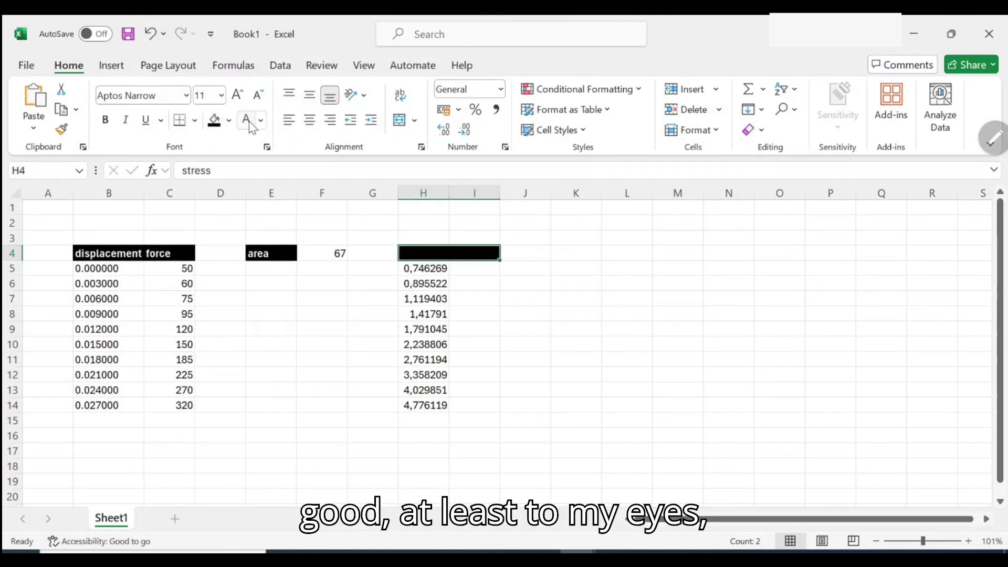
{"action": "left_click", "coordinate": [246, 121]}
{"action": "key", "text": "ctrl+b"}
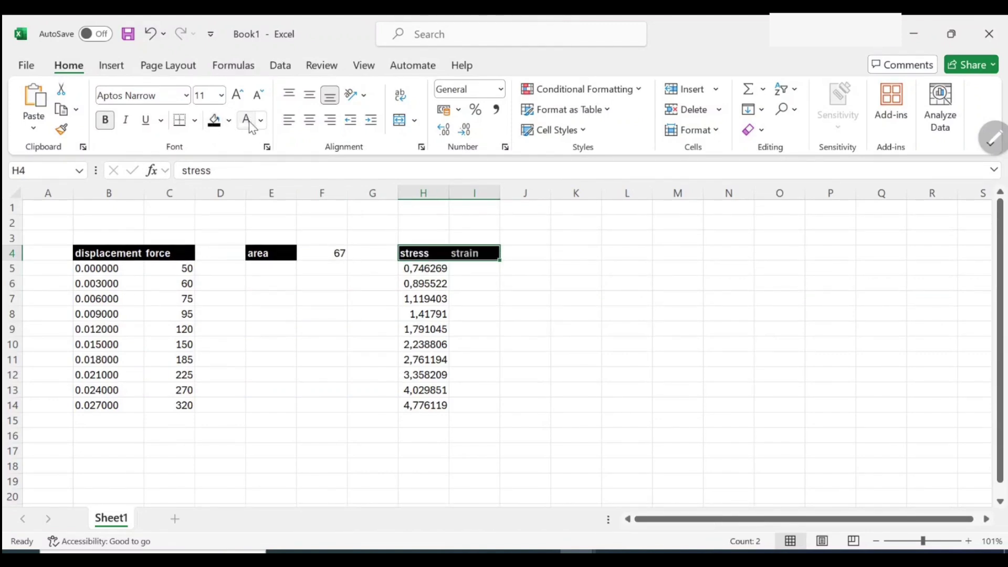
- Apply All Borders to the stress and strain header cells
{"action": "left_click", "coordinate": [513, 357]}
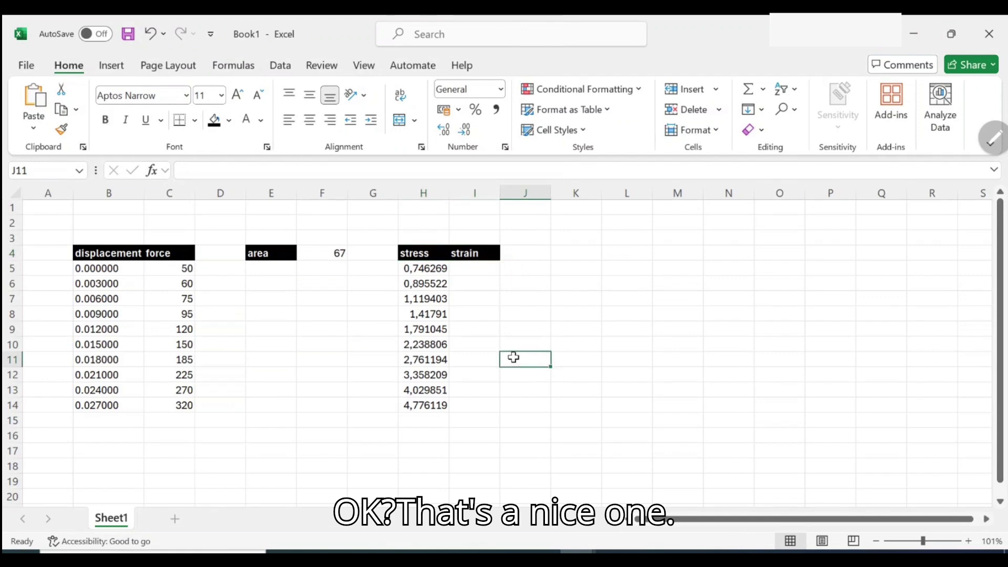
{"action": "left_click", "coordinate": [430, 252]}
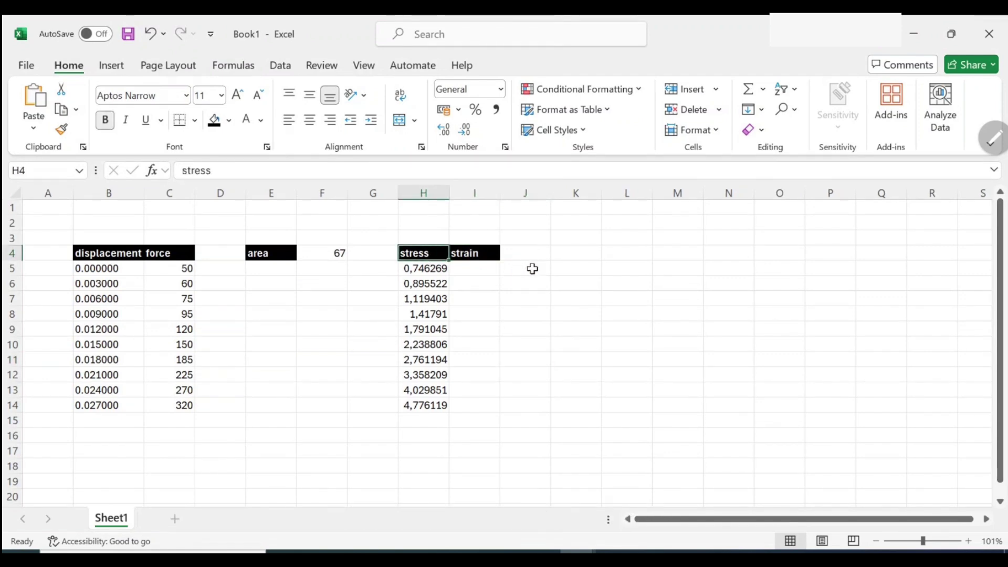
{"action": "left_click", "coordinate": [465, 254], "text": "shift"}
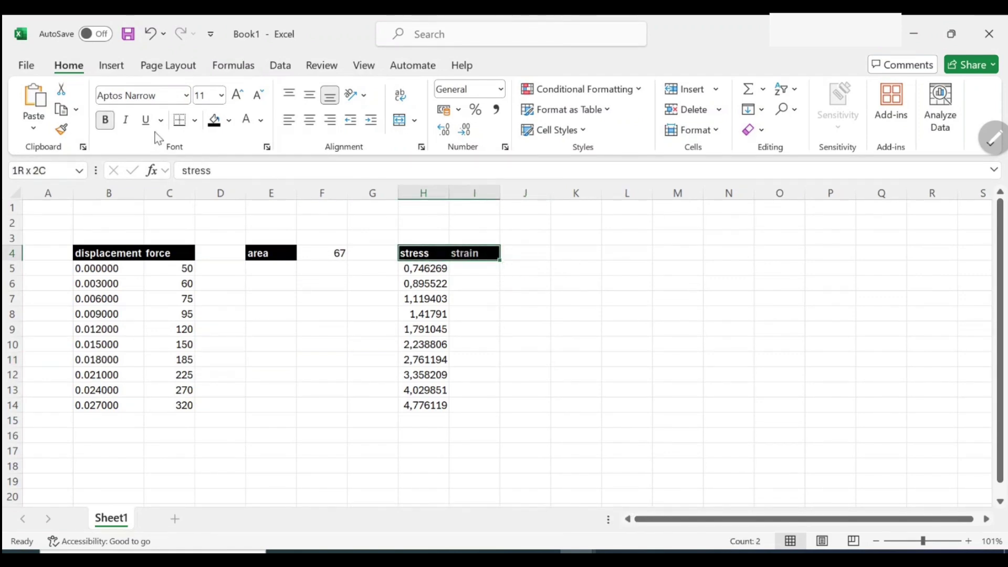
{"action": "left_click", "coordinate": [194, 121]}
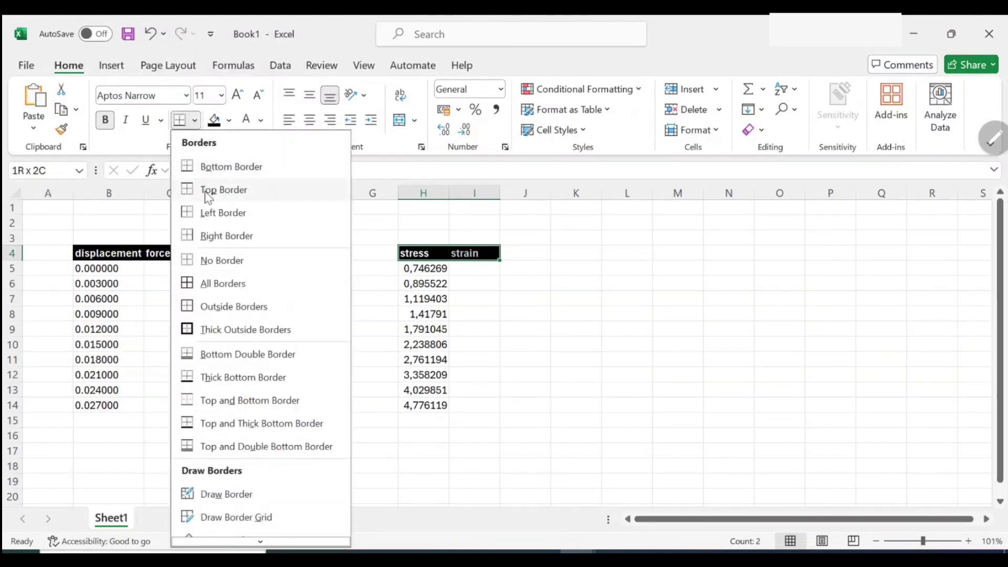
{"action": "left_click", "coordinate": [211, 284]}
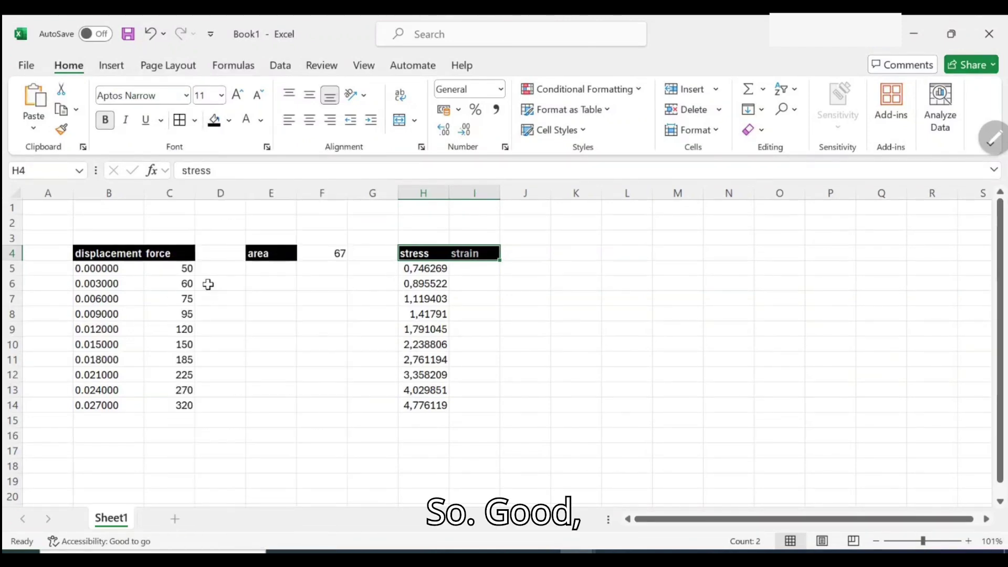
{"action": "left_click", "coordinate": [507, 333]}
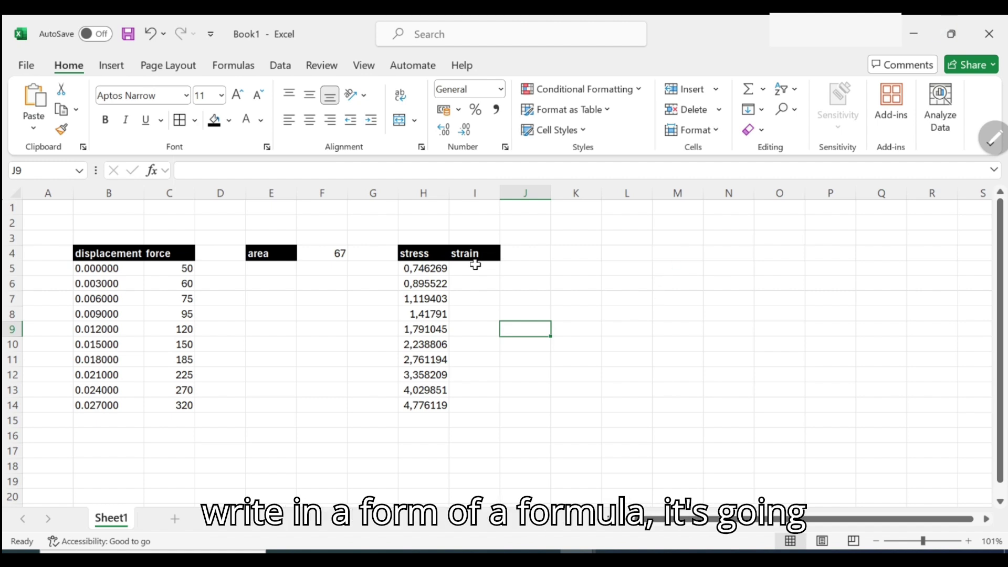
- Handwrite 'strain = ΔL/L', sketch a bar stretched by 50, and circle the 50 in C5
{"action": "mouse_move", "coordinate": [647, 306]}
{"action": "left_mouse_down"}
{"action": "mouse_move", "coordinate": [648, 322]}
{"action": "mouse_move", "coordinate": [677, 302]}
{"action": "mouse_move", "coordinate": [761, 305]}
{"action": "left_mouse_up"}
{"action": "mouse_move", "coordinate": [746, 312]}
{"action": "left_mouse_down"}
{"action": "mouse_move", "coordinate": [828, 295]}
{"action": "mouse_move", "coordinate": [843, 313]}
{"action": "mouse_move", "coordinate": [861, 306]}
{"action": "mouse_move", "coordinate": [851, 346]}
{"action": "left_mouse_up"}
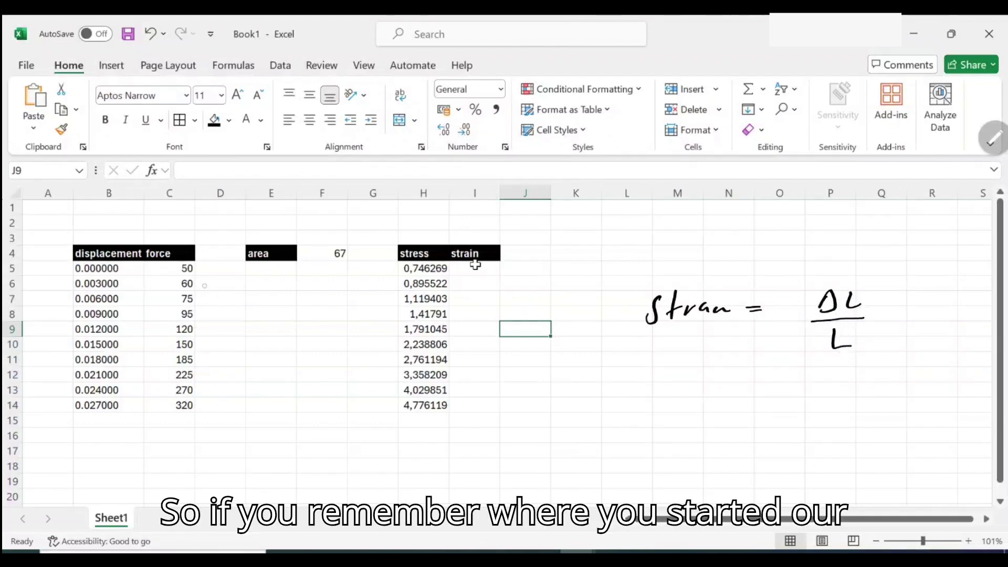
{"action": "mouse_move", "coordinate": [753, 394]}
{"action": "left_mouse_down"}
{"action": "mouse_move", "coordinate": [782, 466]}
{"action": "mouse_move", "coordinate": [746, 393]}
{"action": "mouse_move", "coordinate": [834, 396]}
{"action": "mouse_move", "coordinate": [817, 464]}
{"action": "left_mouse_up"}
{"action": "left_click_drag", "start_coordinate": [818, 414], "coordinate": [836, 422]}
{"action": "left_click_drag", "start_coordinate": [813, 454], "coordinate": [827, 452]}
{"action": "left_click_drag", "start_coordinate": [797, 472], "coordinate": [822, 470]}
{"action": "mouse_move", "coordinate": [855, 436]}
{"action": "left_mouse_down"}
{"action": "mouse_move", "coordinate": [842, 450]}
{"action": "mouse_move", "coordinate": [865, 439]}
{"action": "left_mouse_up"}
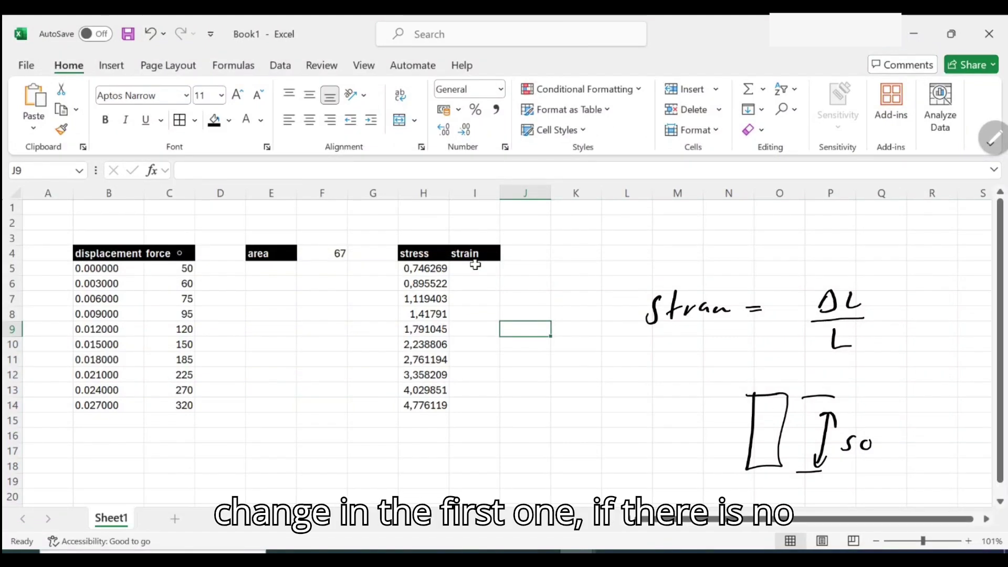
{"action": "mouse_move", "coordinate": [195, 257]}
{"action": "left_mouse_down"}
{"action": "mouse_move", "coordinate": [210, 266]}
{"action": "mouse_move", "coordinate": [185, 258]}
{"action": "left_mouse_up"}
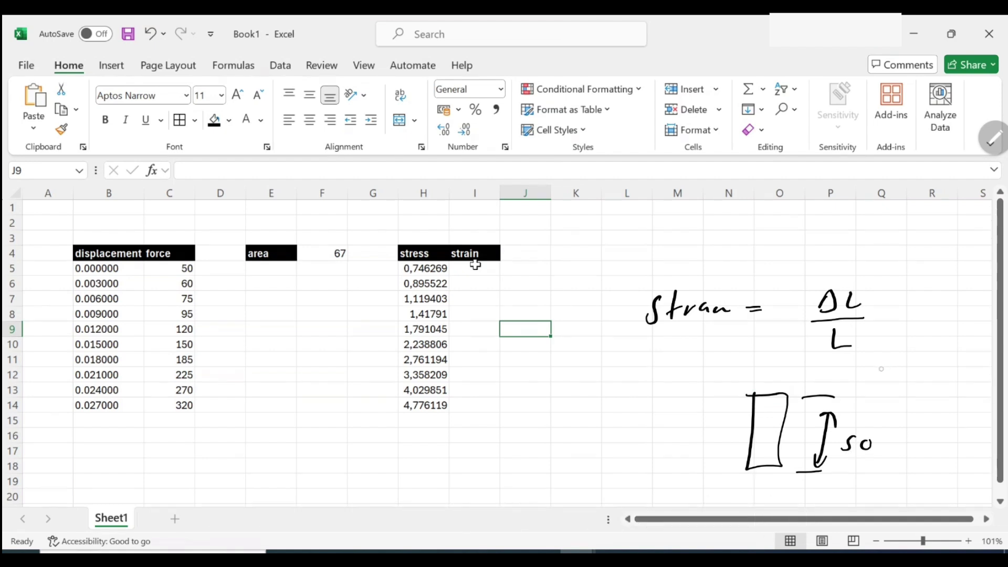
{"action": "left_click_drag", "start_coordinate": [880, 362], "coordinate": [888, 379]}
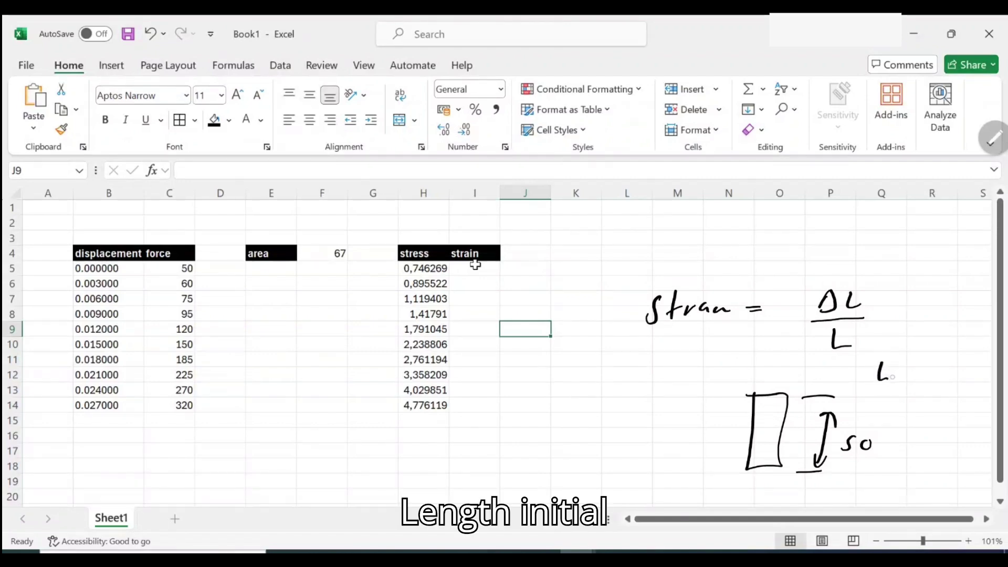
- Replace the lone L in the ink note with (Lf − Li)/Li, then go to cell I5
{"action": "left_click", "coordinate": [992, 139]}
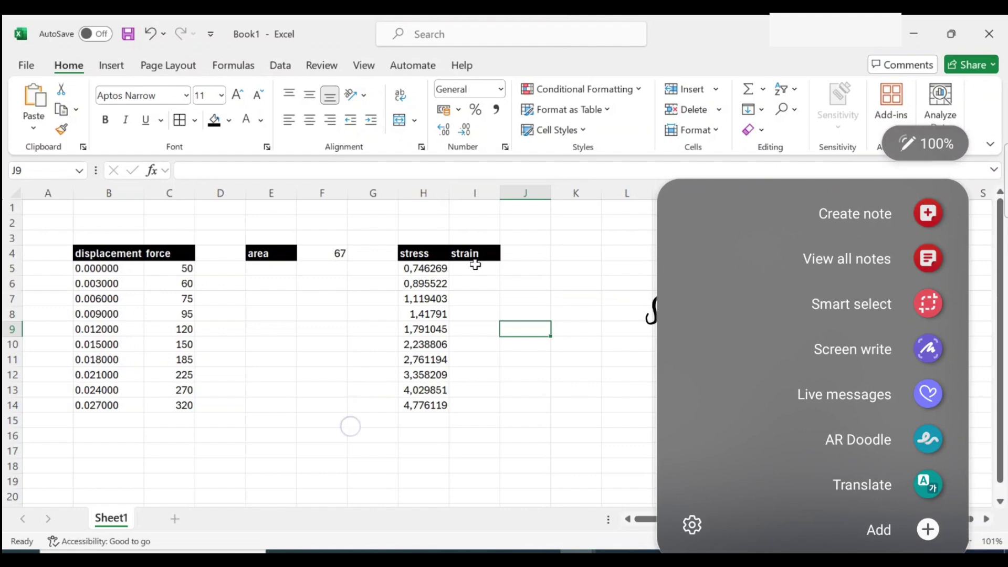
{"action": "left_click", "coordinate": [360, 392]}
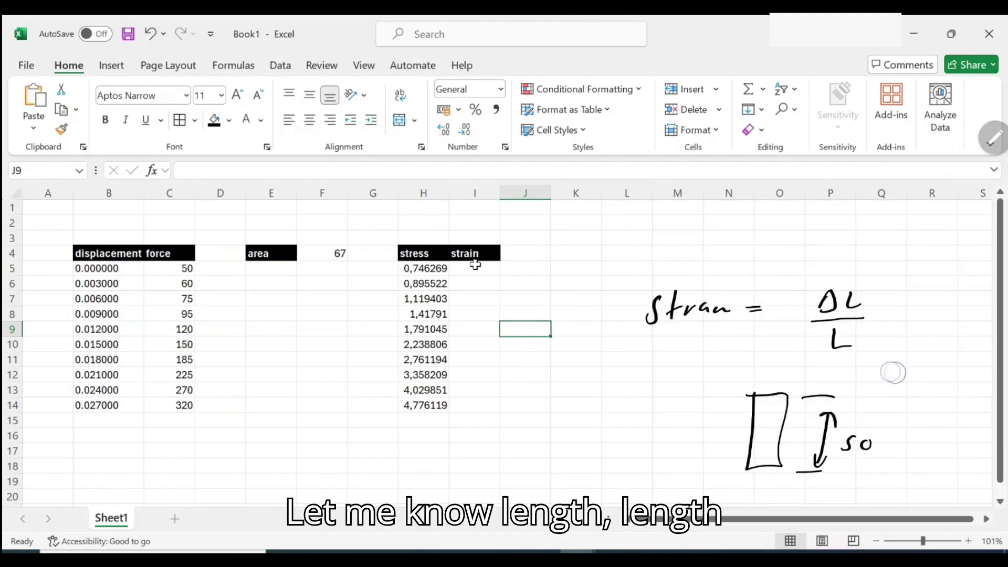
{"action": "mouse_move", "coordinate": [891, 358]}
{"action": "left_mouse_down"}
{"action": "mouse_move", "coordinate": [904, 403]}
{"action": "mouse_move", "coordinate": [925, 383]}
{"action": "mouse_move", "coordinate": [968, 391]}
{"action": "left_mouse_up"}
{"action": "left_click", "coordinate": [970, 372]}
{"action": "mouse_move", "coordinate": [894, 410]}
{"action": "left_mouse_down"}
{"action": "mouse_move", "coordinate": [973, 403]}
{"action": "mouse_move", "coordinate": [930, 444]}
{"action": "left_mouse_up"}
{"action": "left_click", "coordinate": [992, 139]}
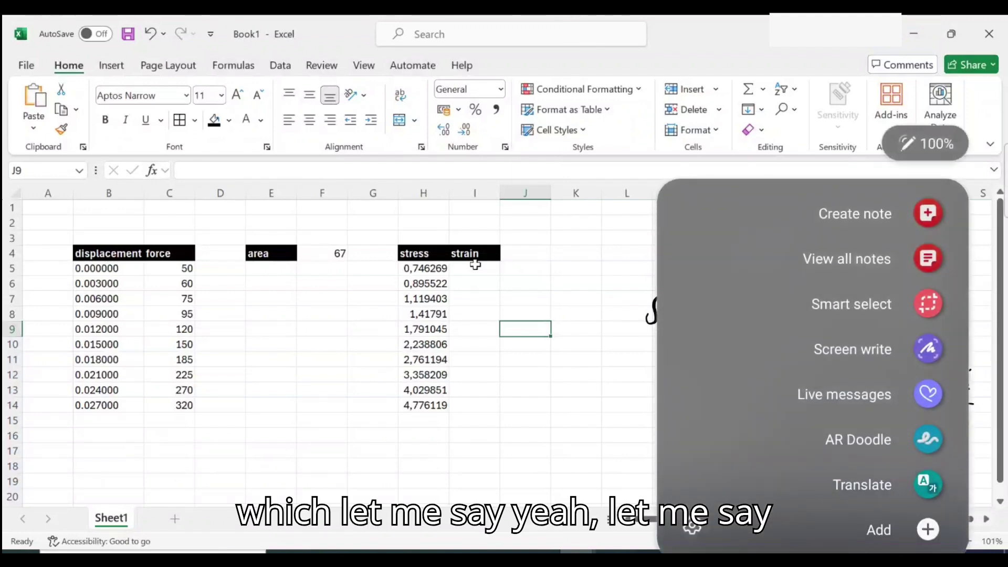
{"action": "key", "text": "Escape"}
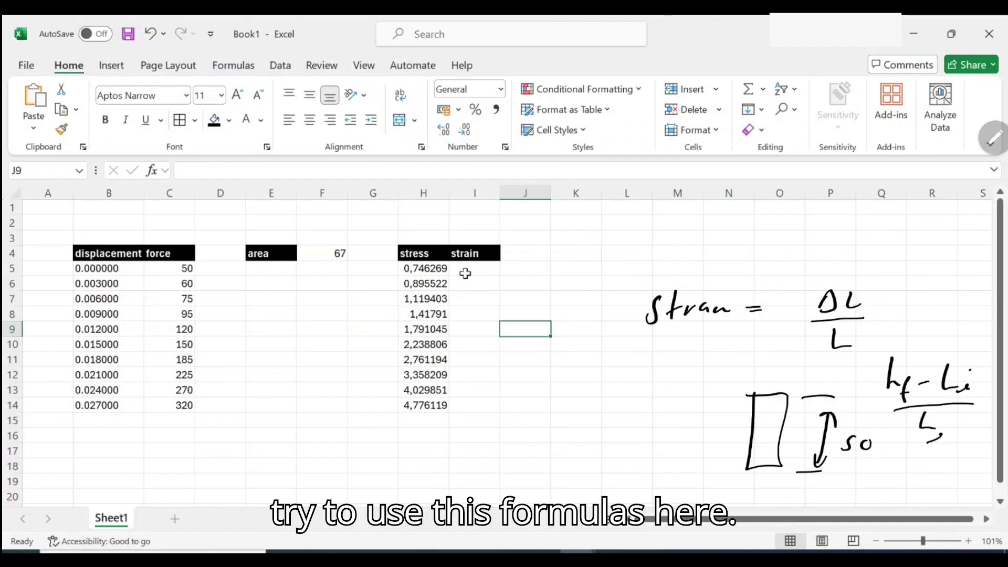
{"action": "left_click", "coordinate": [465, 272]}
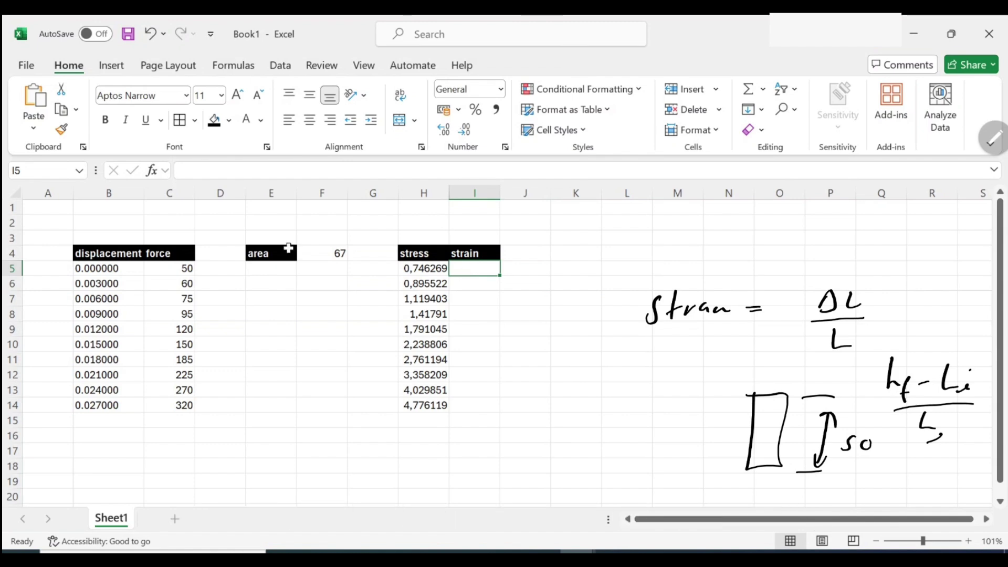
- Enter =C5-C5 in I5 and dismiss Excel's suggested formula correction
{"action": "double_click", "coordinate": [464, 269]}
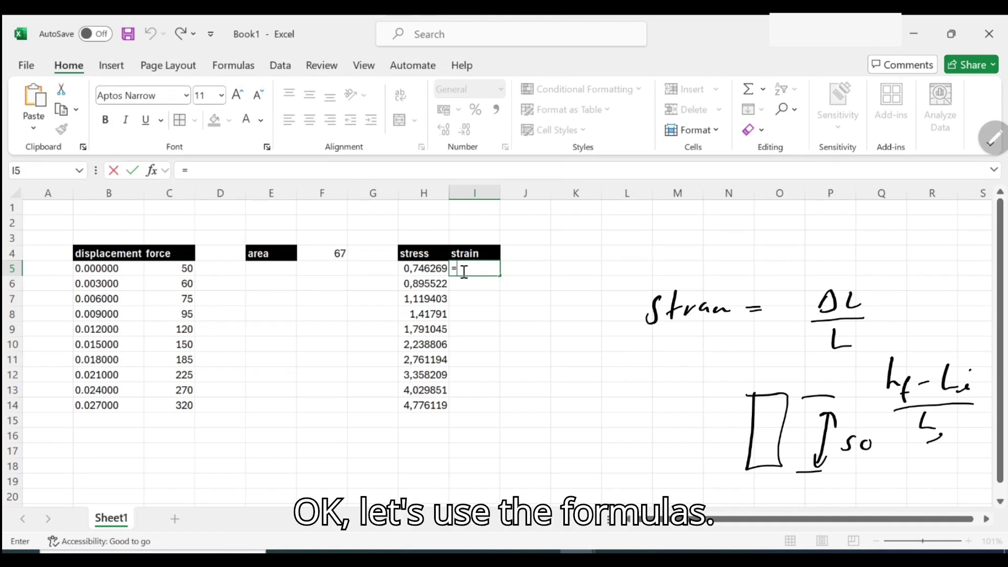
{"action": "type", "text": "="}
{"action": "left_click", "coordinate": [183, 269]}
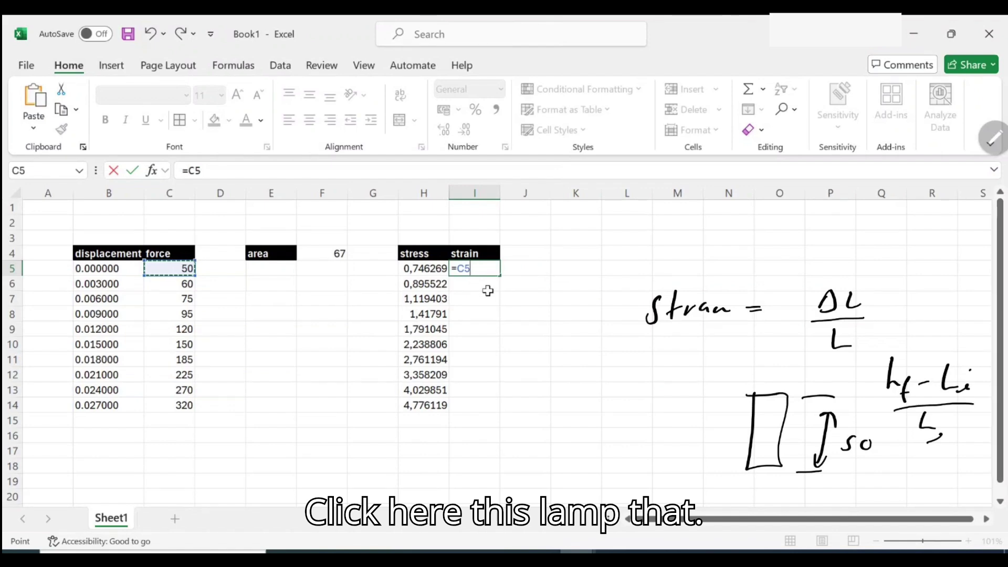
{"action": "type", "text": "-"}
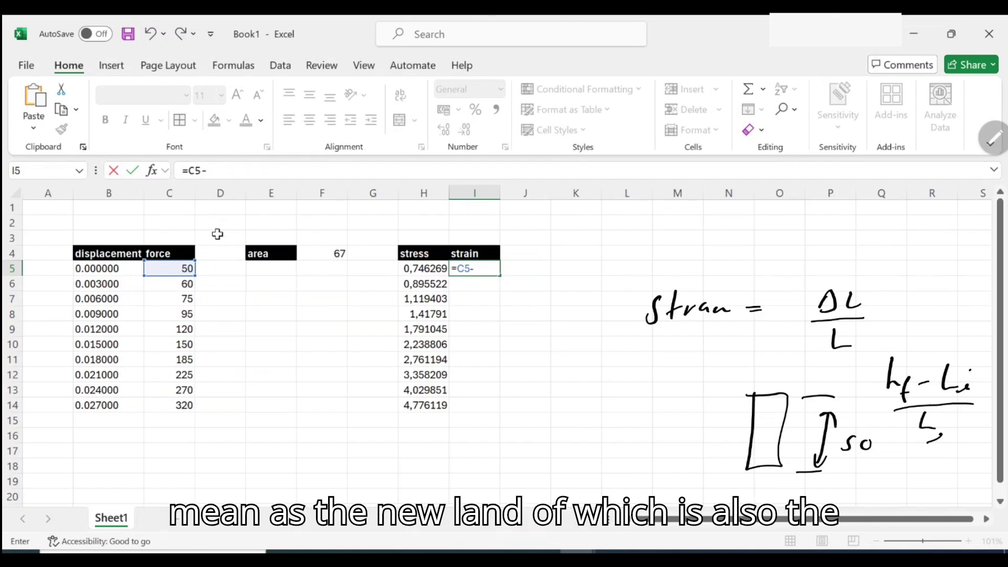
{"action": "left_click", "coordinate": [178, 269]}
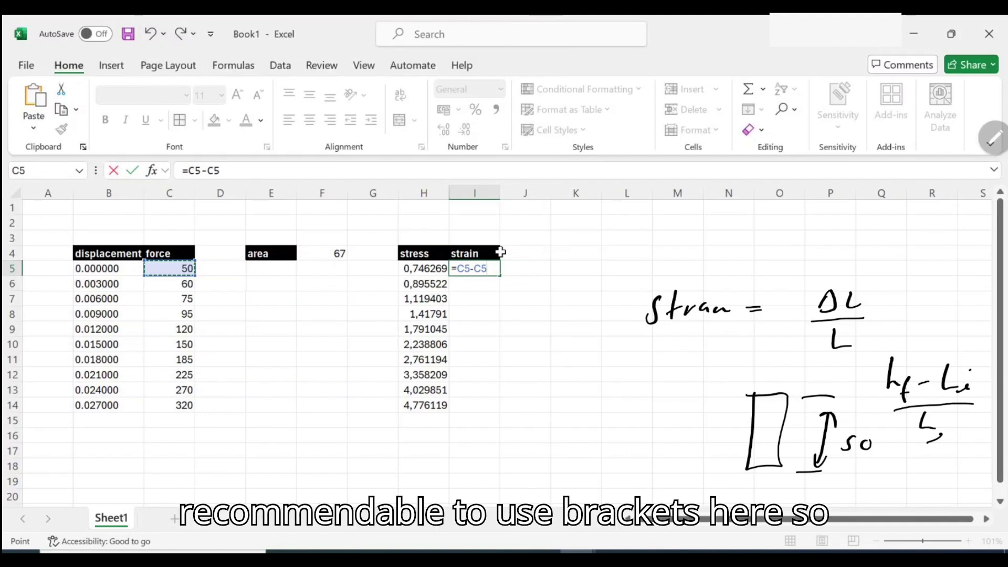
{"action": "type", "text": "0"}
{"action": "key", "text": "BackSpace"}
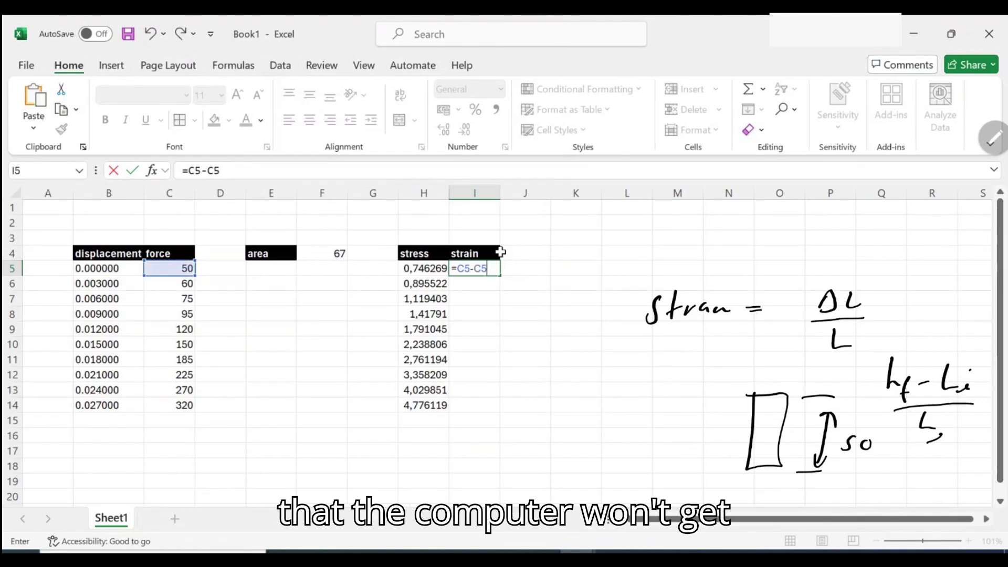
{"action": "key", "text": "Return"}
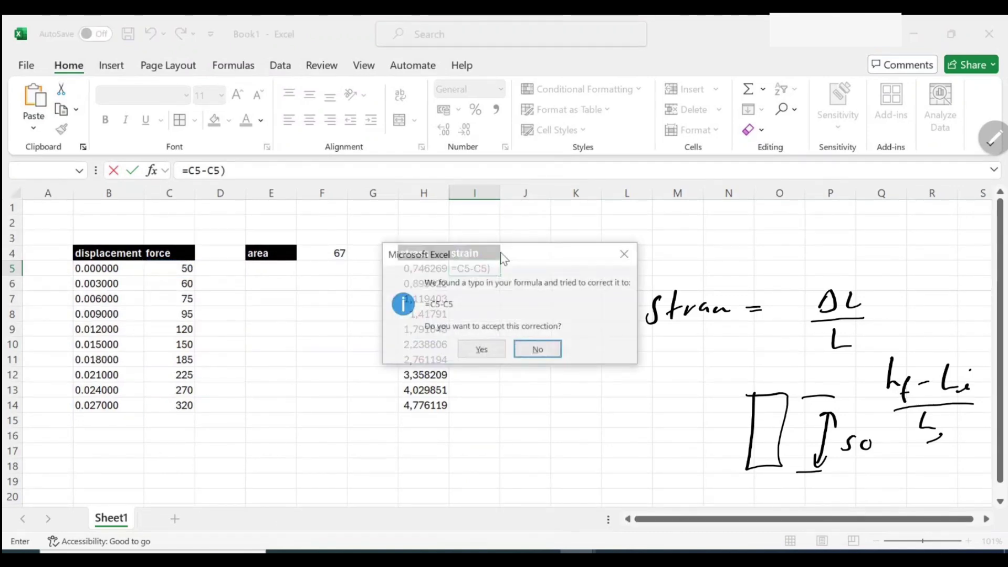
{"action": "left_click", "coordinate": [634, 256]}
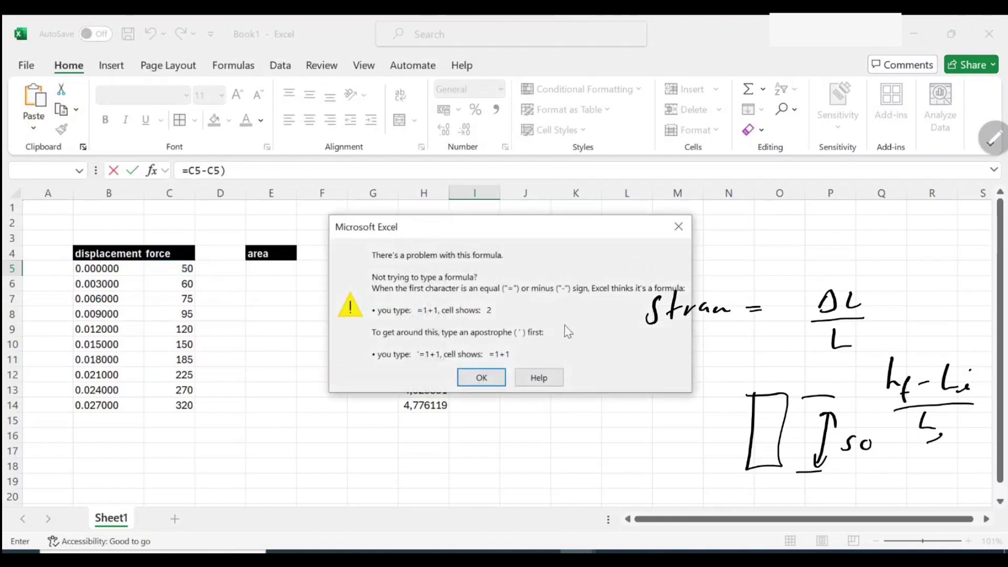
{"action": "left_click", "coordinate": [678, 226]}
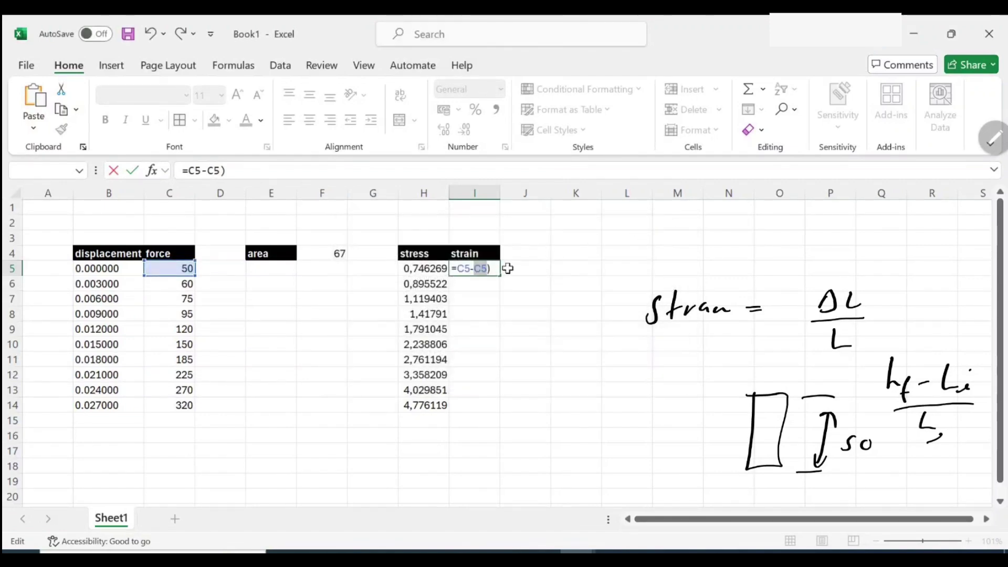
- Rework the I5 formula into (C5-C5)/C5 and start locking the divisor with $
{"action": "left_click", "coordinate": [488, 273]}
{"action": "type", "text": "("}
{"action": "key", "text": "Right"}
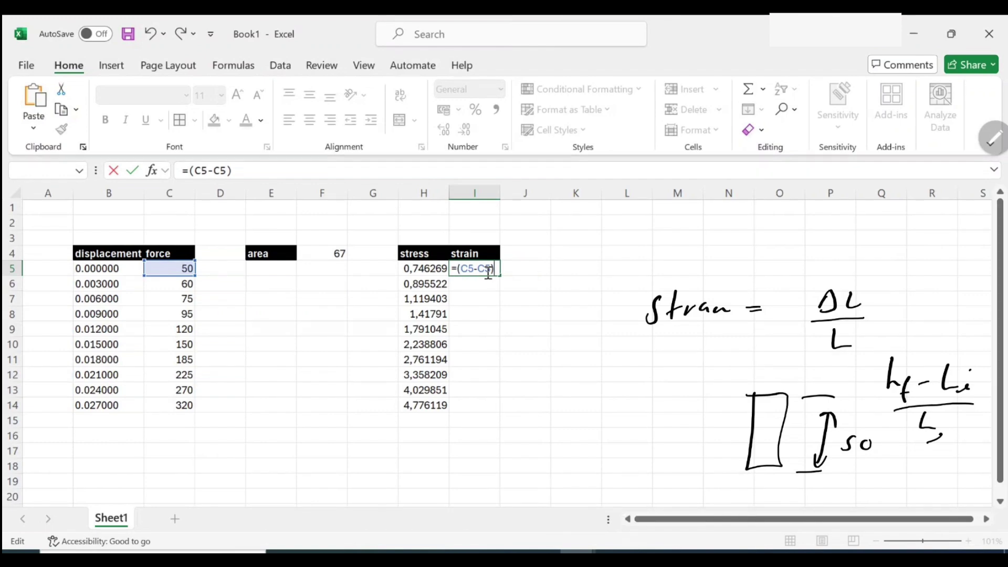
{"action": "type", "text": "/"}
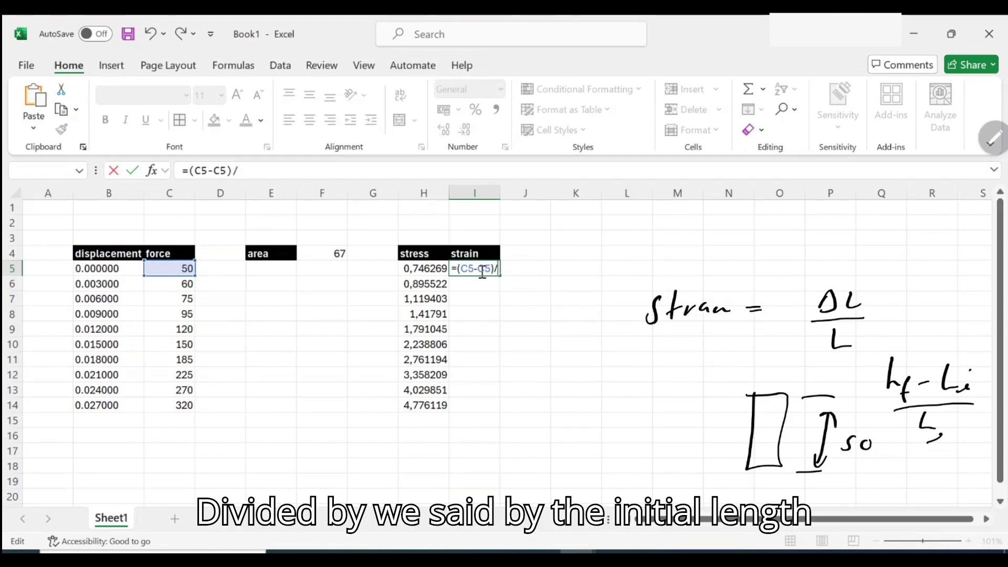
{"action": "left_click", "coordinate": [181, 268]}
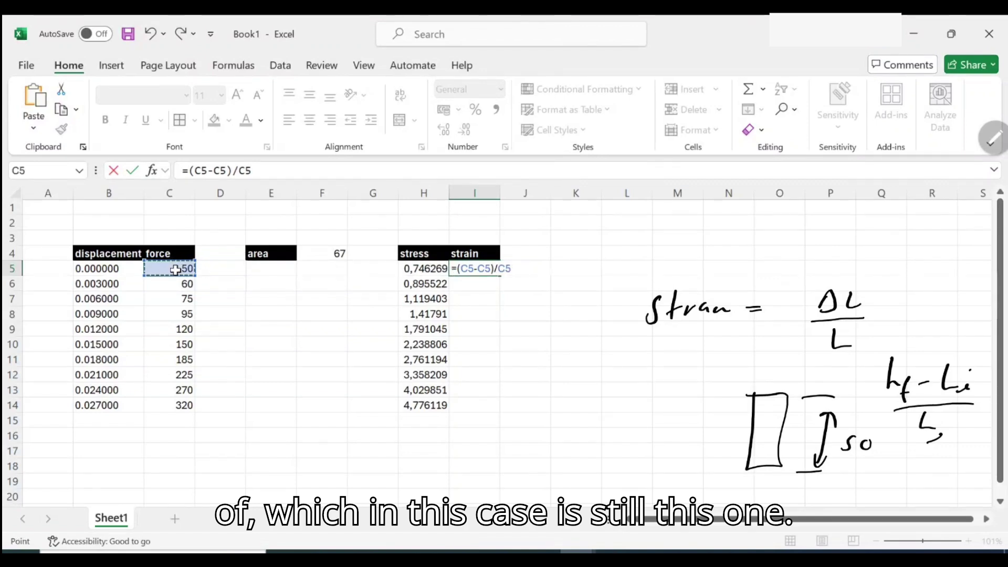
{"action": "left_click", "coordinate": [498, 268]}
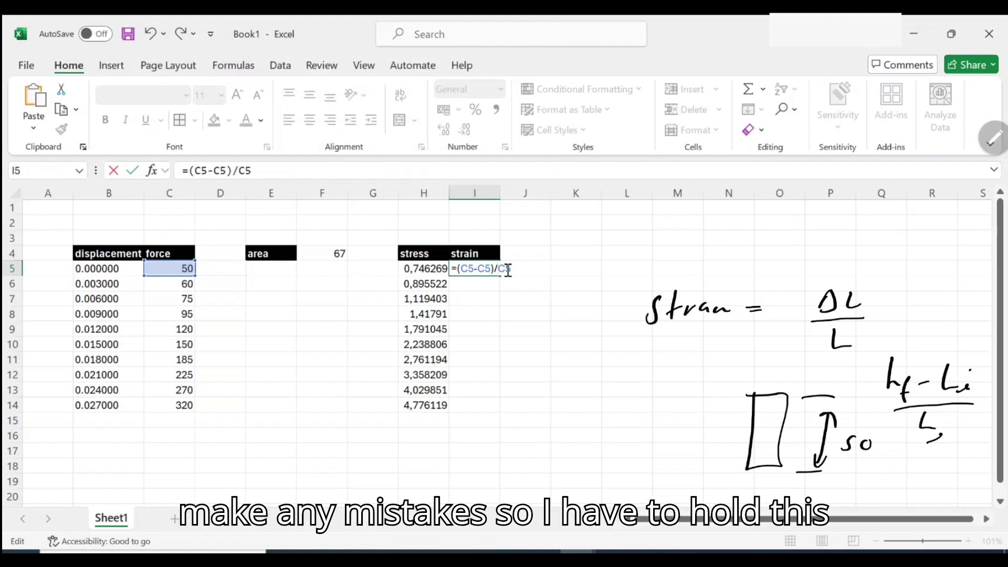
{"action": "type", "text": "$"}
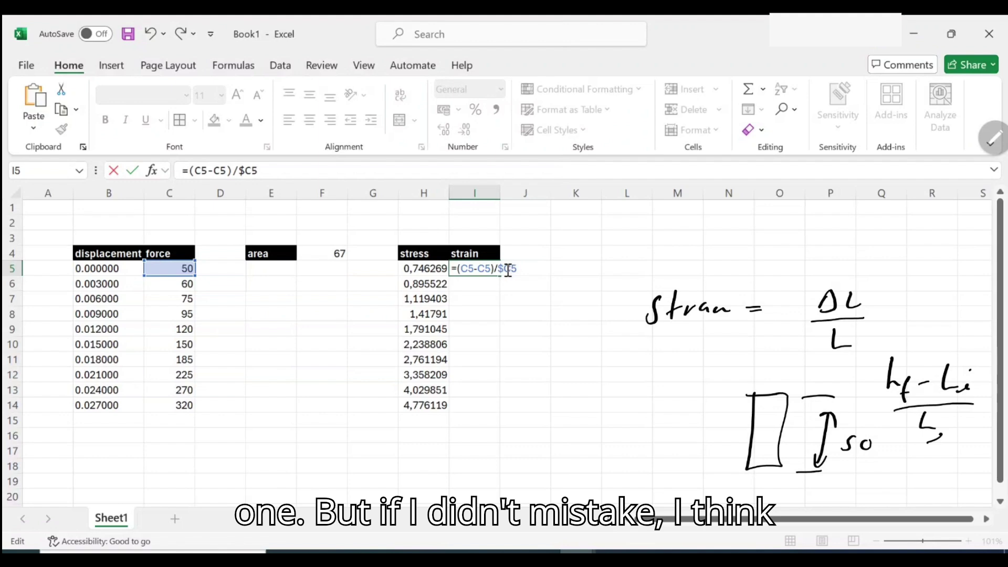
{"action": "left_click", "coordinate": [508, 269]}
- Finish the I5 strain formula with a locked $C$5 divisor and fill it down to I14
{"action": "type", "text": "$"}
{"action": "key", "text": "Return"}
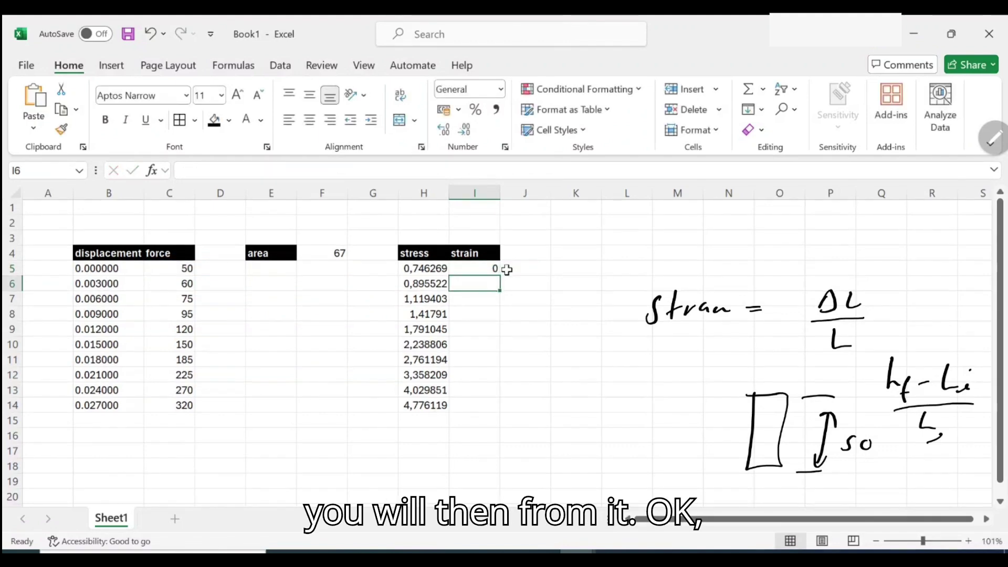
{"action": "left_click", "coordinate": [471, 268]}
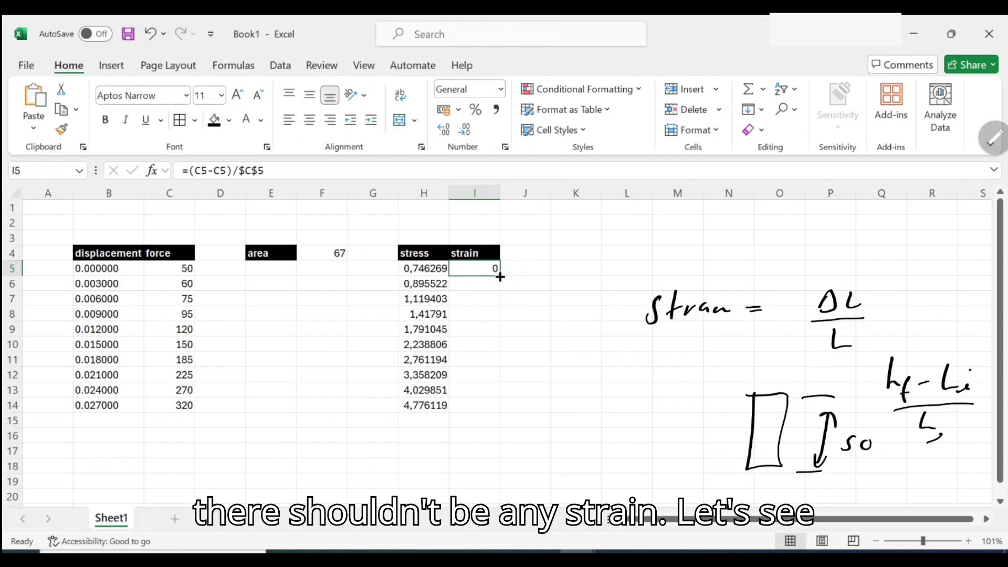
{"action": "left_click_drag", "start_coordinate": [500, 277], "coordinate": [499, 405]}
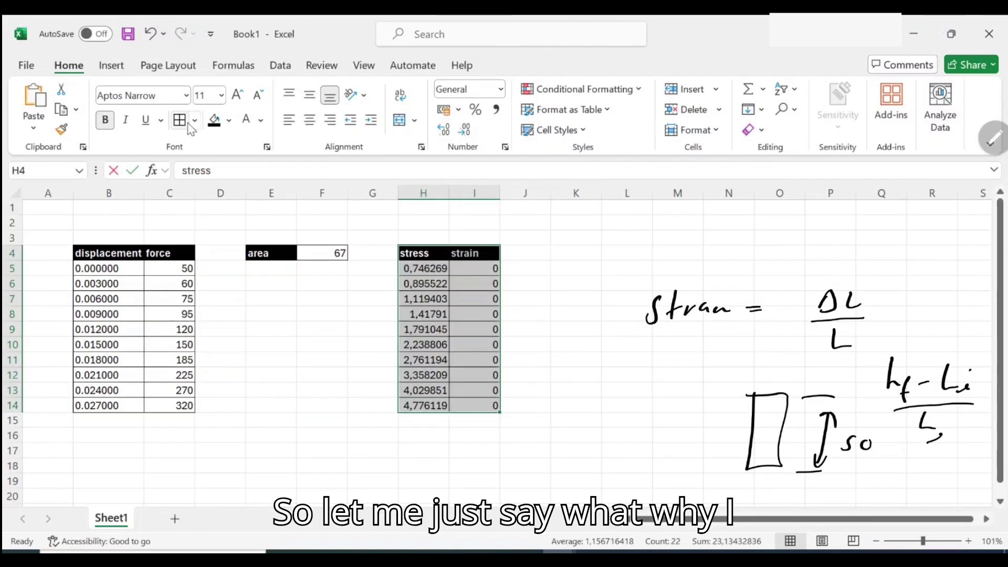
{"action": "left_click", "coordinate": [519, 226]}
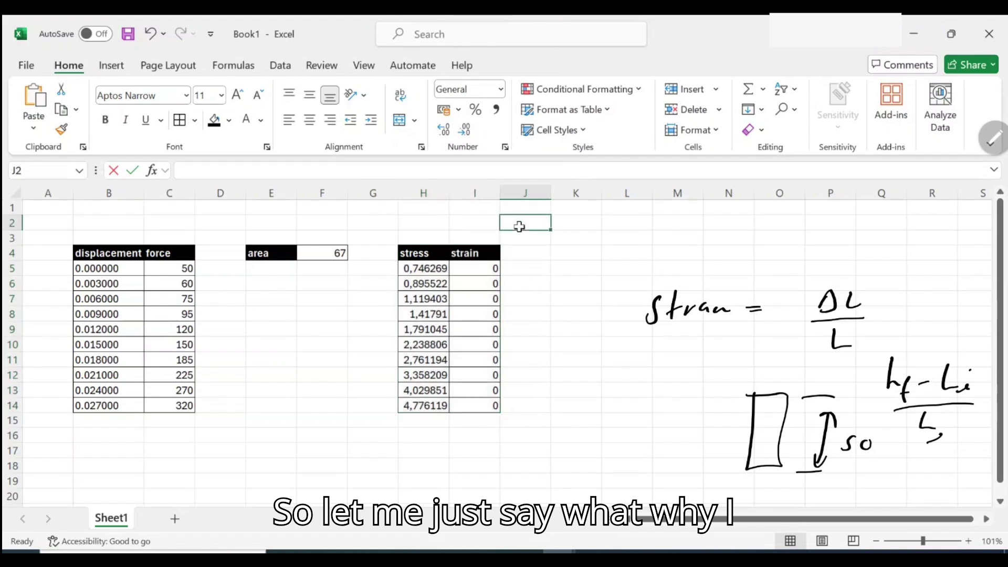
- Inspect the strain formulas in I5 and I7 to compare their references
{"action": "double_click", "coordinate": [483, 269]}
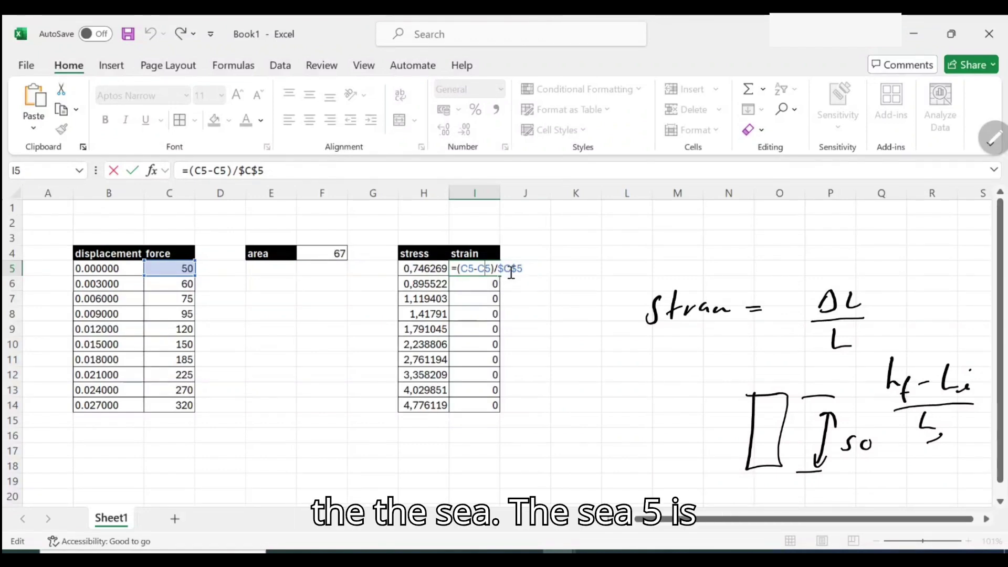
{"action": "key", "text": "Return"}
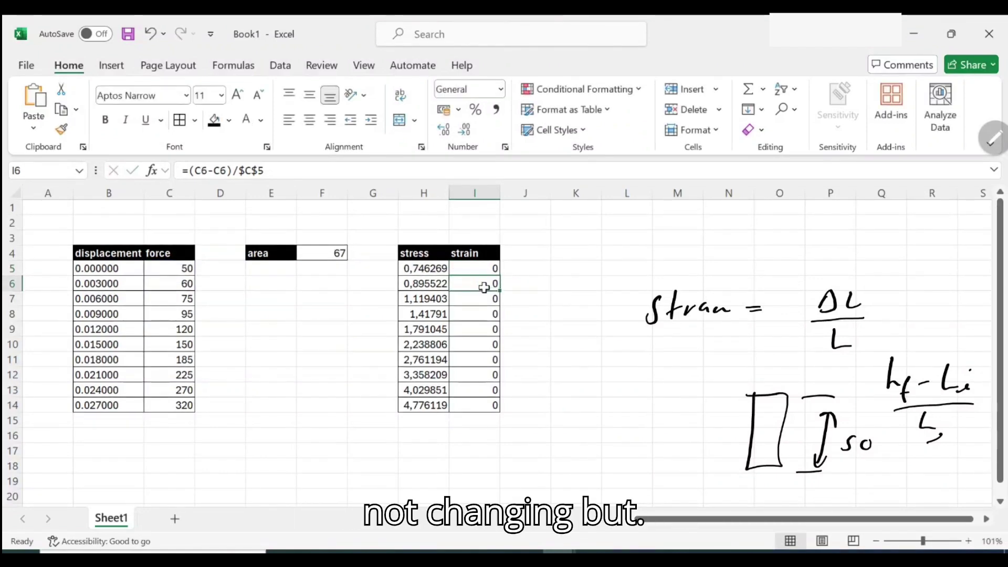
{"action": "key", "text": "ctrl+Down"}
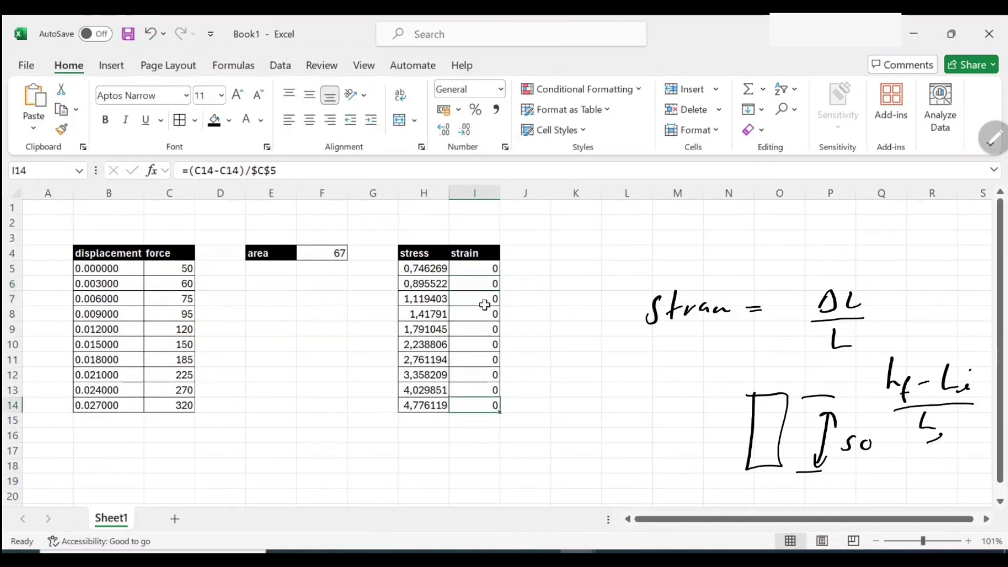
{"action": "left_click", "coordinate": [482, 300]}
{"action": "double_click", "coordinate": [479, 297]}
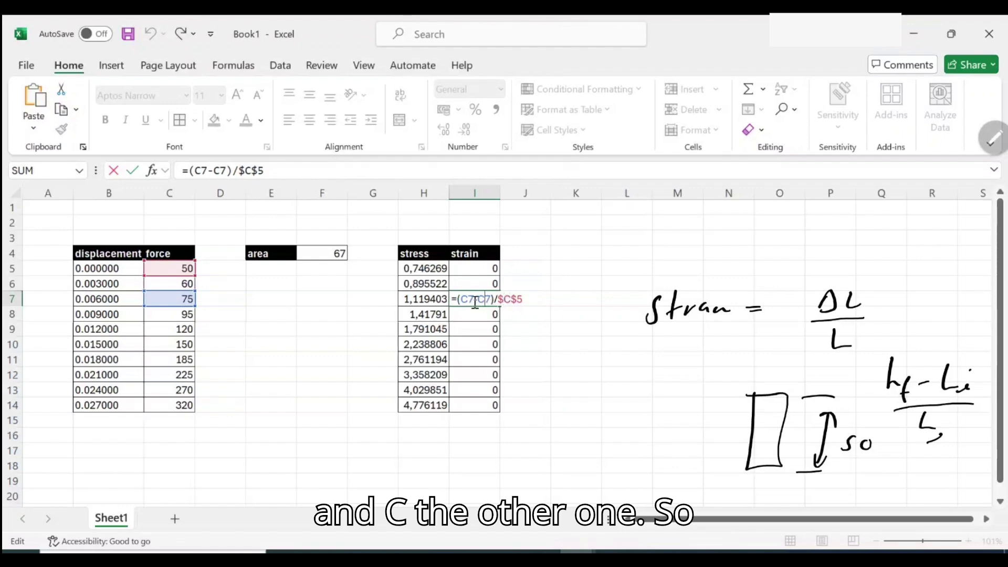
{"action": "double_click", "coordinate": [489, 269]}
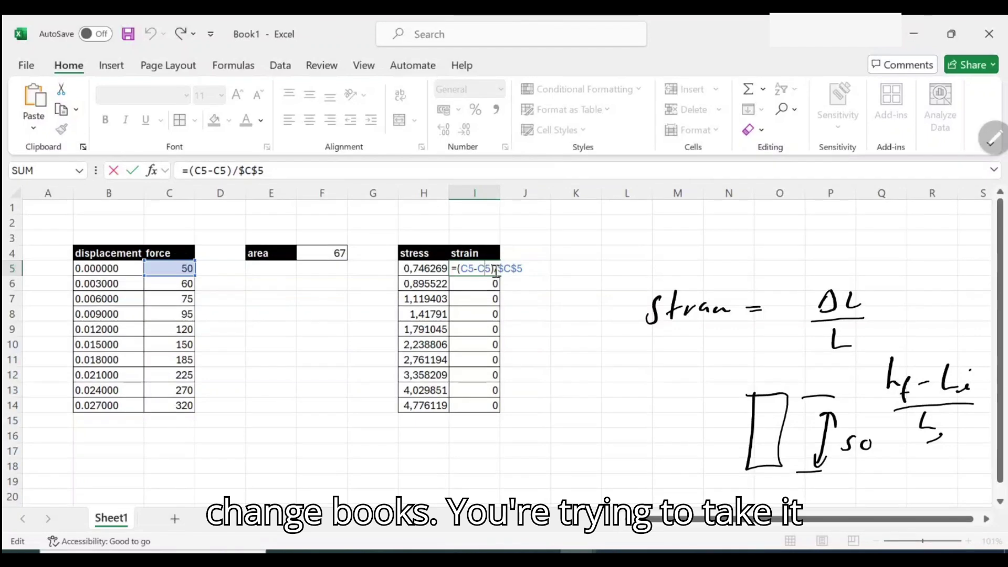
{"action": "left_click", "coordinate": [609, 313]}
- Correct I5 to =(C5-$C$5)/$C$5, dropping the stray %, and verify the locked references
{"action": "scroll", "coordinate": [499, 295], "scroll_direction": "up", "scroll_amount": 8}
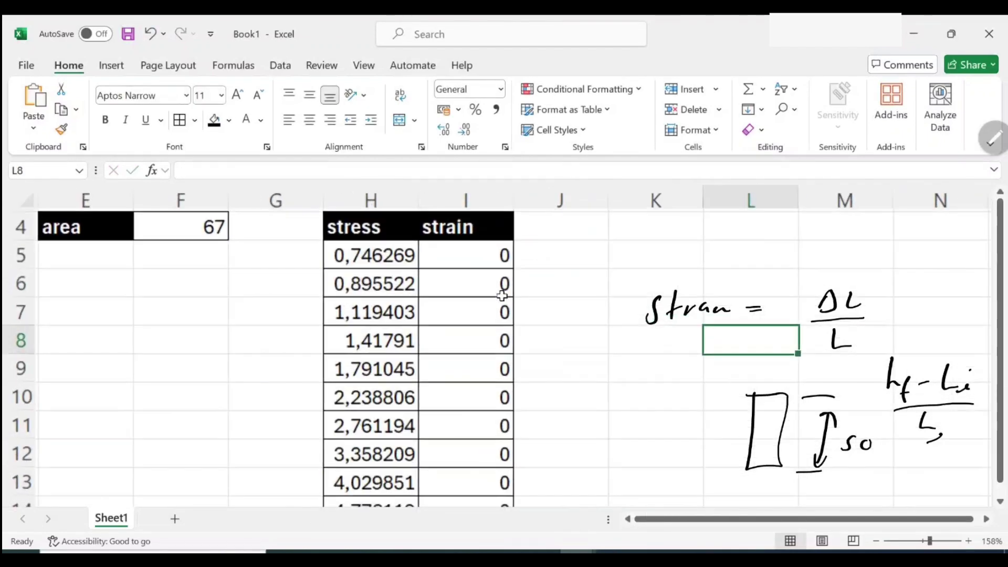
{"action": "left_click", "coordinate": [543, 269]}
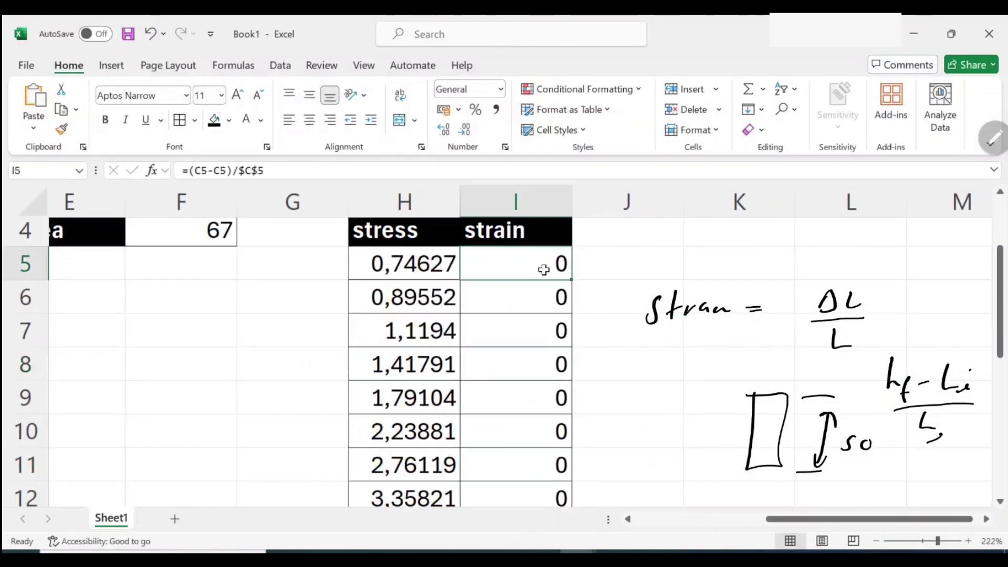
{"action": "double_click", "coordinate": [533, 263]}
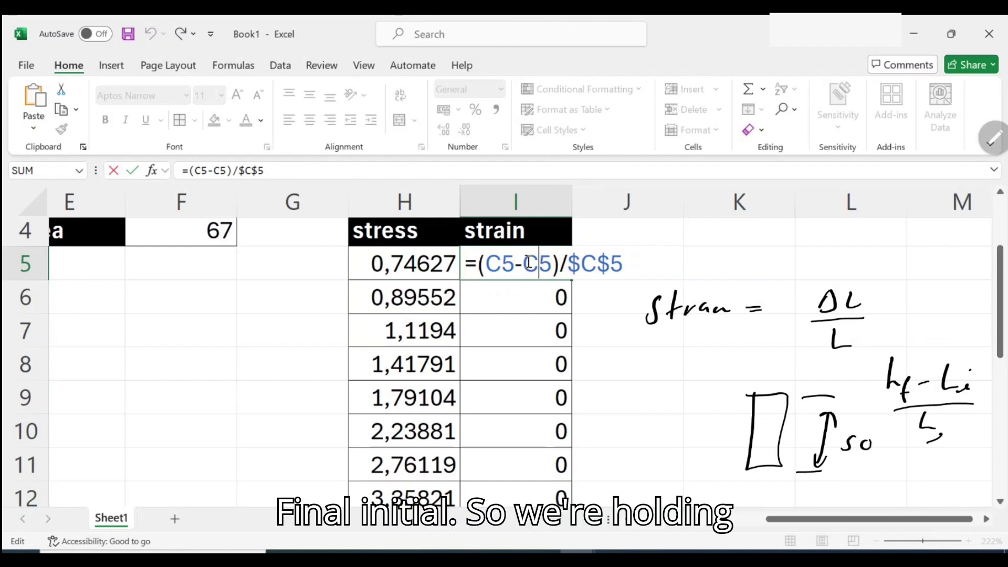
{"action": "type", "text": "$"}
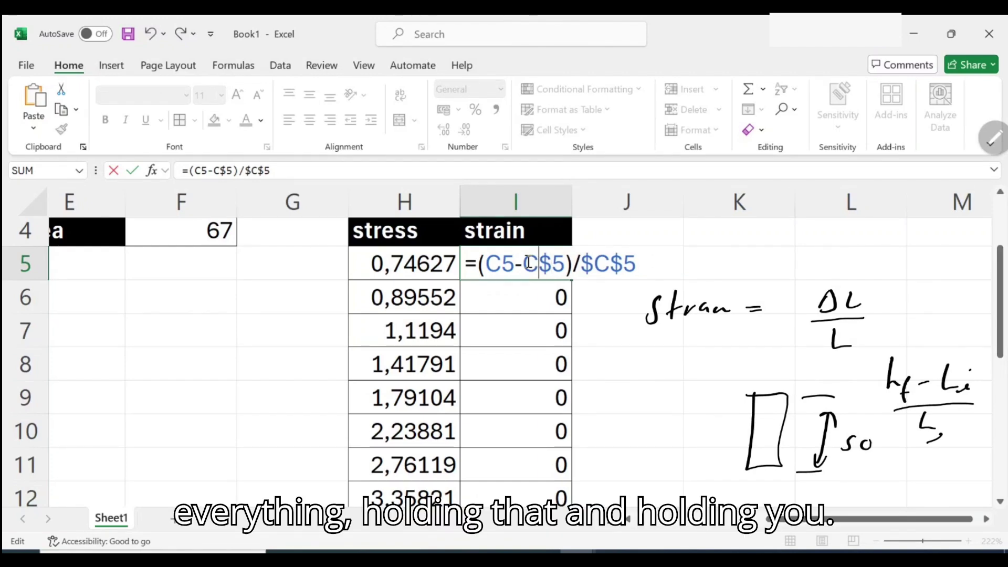
{"action": "type", "text": "%"}
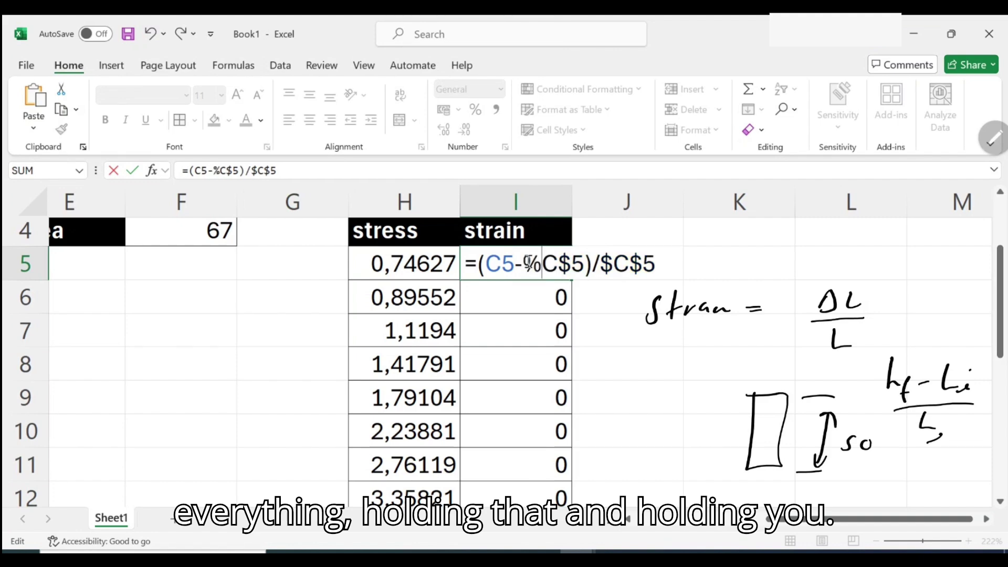
{"action": "key", "text": "BackSpace"}
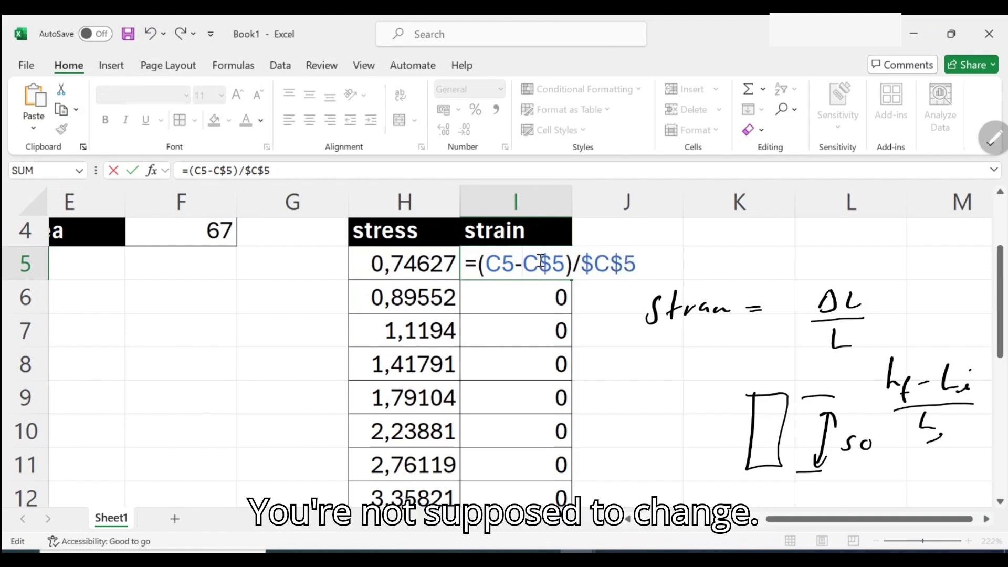
{"action": "type", "text": "$"}
{"action": "key", "text": "Return"}
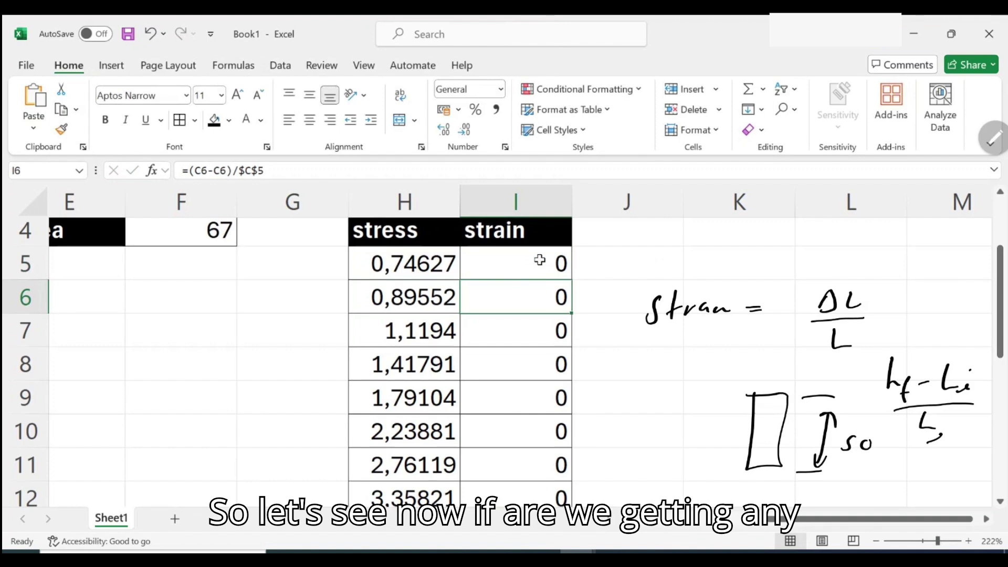
{"action": "double_click", "coordinate": [540, 260]}
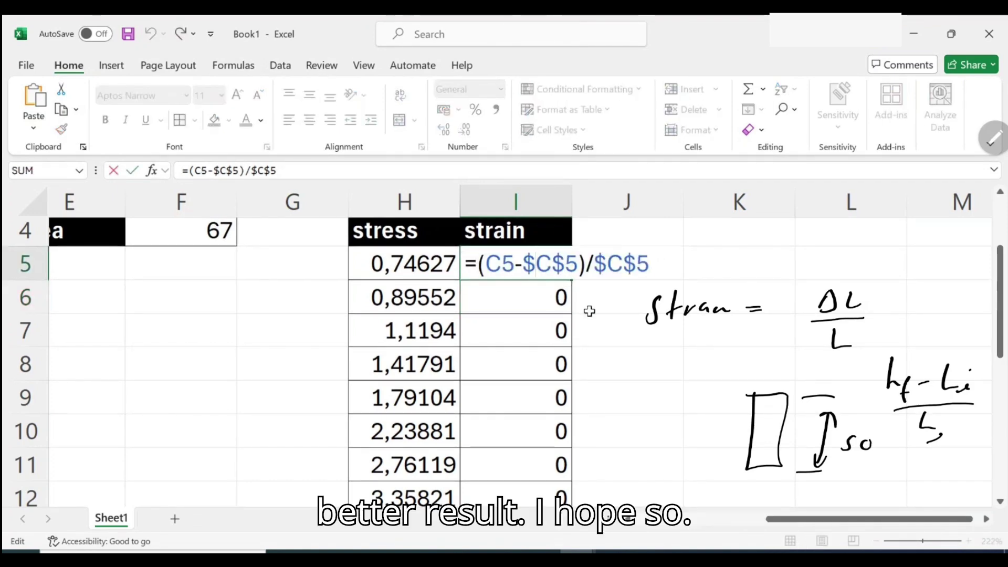
{"action": "scroll", "coordinate": [588, 311], "scroll_direction": "down", "scroll_amount": 1}
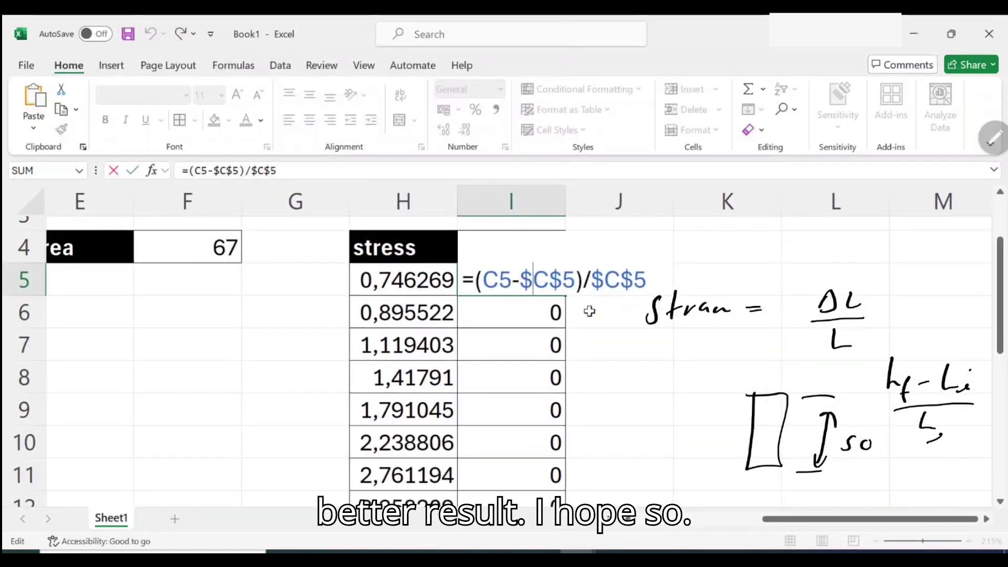
{"action": "key", "text": "Escape"}
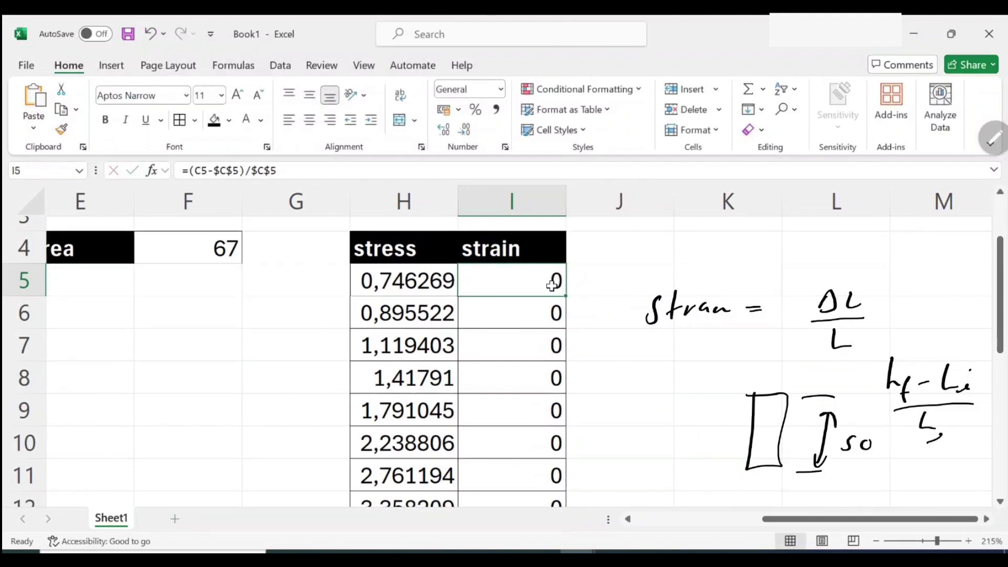
{"action": "scroll", "coordinate": [551, 285], "scroll_direction": "down", "scroll_amount": 7}
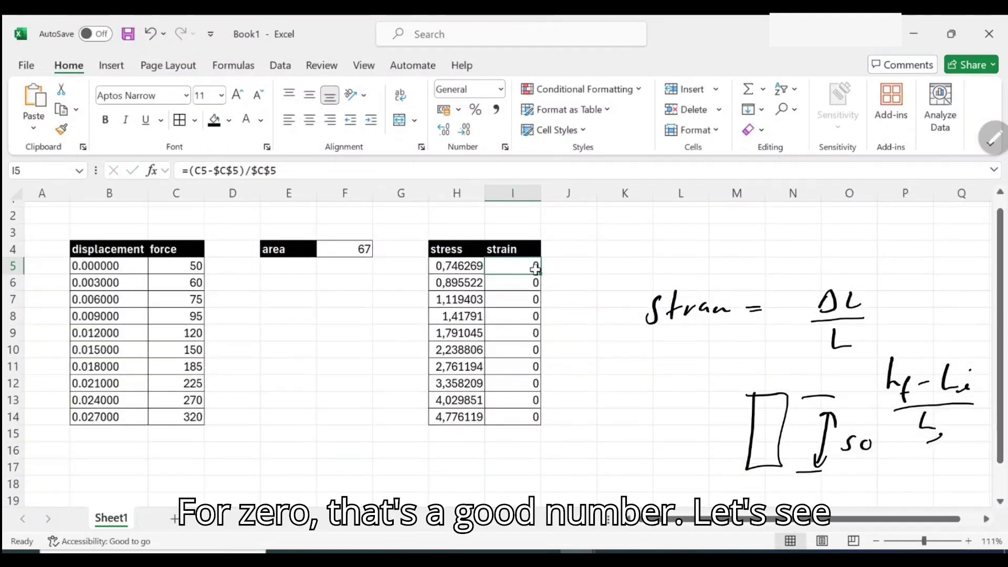
- Fill the corrected strain formula down to I14, circle 5,4, and handwrite 320−50 beside it
{"action": "left_click_drag", "start_coordinate": [540, 273], "coordinate": [543, 418]}
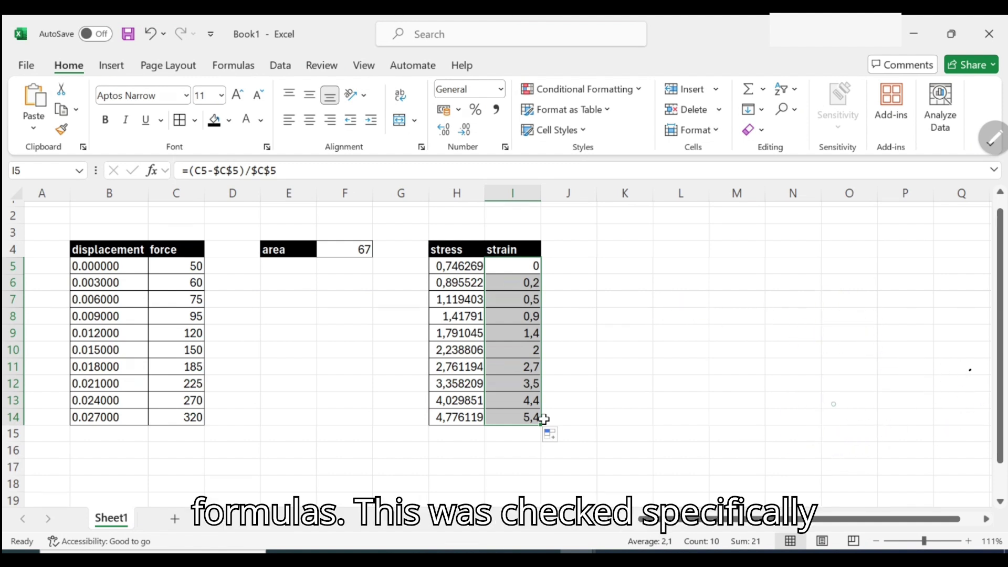
{"action": "mouse_move", "coordinate": [539, 399]}
{"action": "left_mouse_down"}
{"action": "mouse_move", "coordinate": [488, 428]}
{"action": "mouse_move", "coordinate": [546, 407]}
{"action": "left_mouse_up"}
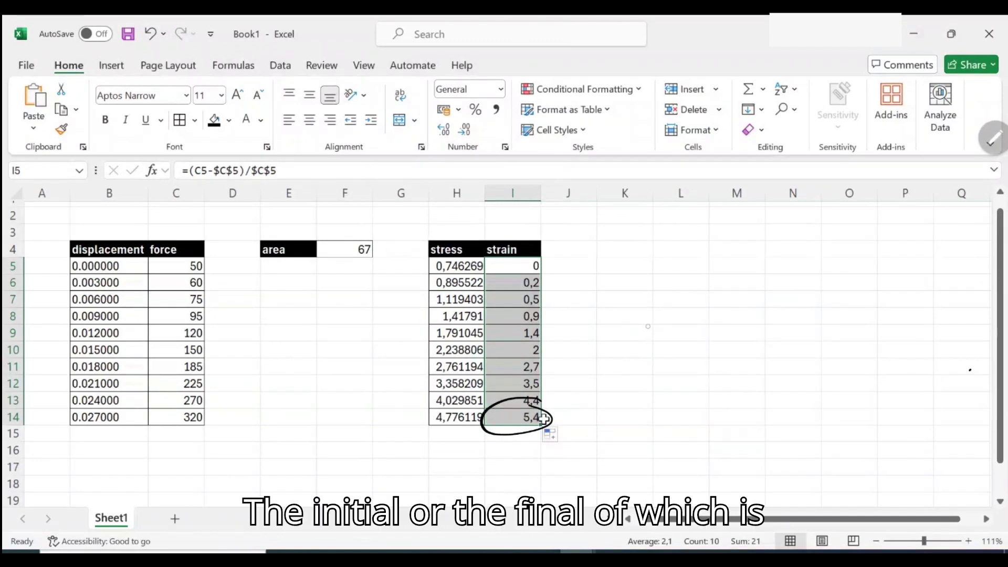
{"action": "mouse_move", "coordinate": [631, 322]}
{"action": "left_mouse_down"}
{"action": "mouse_move", "coordinate": [633, 343]}
{"action": "mouse_move", "coordinate": [720, 334]}
{"action": "left_mouse_up"}
{"action": "mouse_move", "coordinate": [733, 327]}
{"action": "left_mouse_down"}
{"action": "mouse_move", "coordinate": [729, 344]}
{"action": "mouse_move", "coordinate": [757, 330]}
{"action": "left_mouse_up"}
{"action": "left_click_drag", "start_coordinate": [623, 356], "coordinate": [766, 348]}
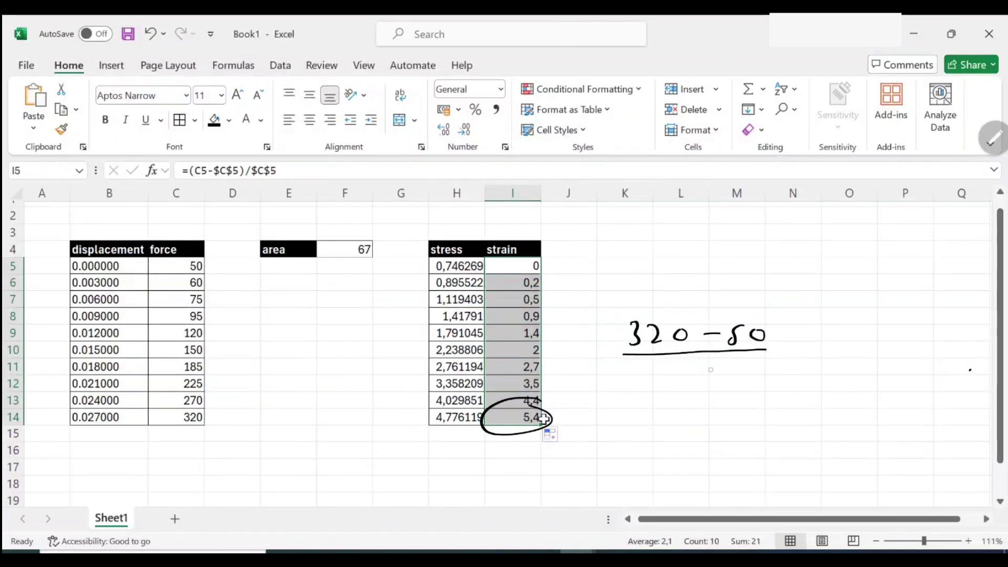
- Finish the handwritten check with /50 = 5,4 and an arrow to the strain column
{"action": "mouse_move", "coordinate": [699, 369]}
{"action": "left_mouse_down"}
{"action": "mouse_move", "coordinate": [679, 389]}
{"action": "mouse_move", "coordinate": [704, 370]}
{"action": "left_mouse_up"}
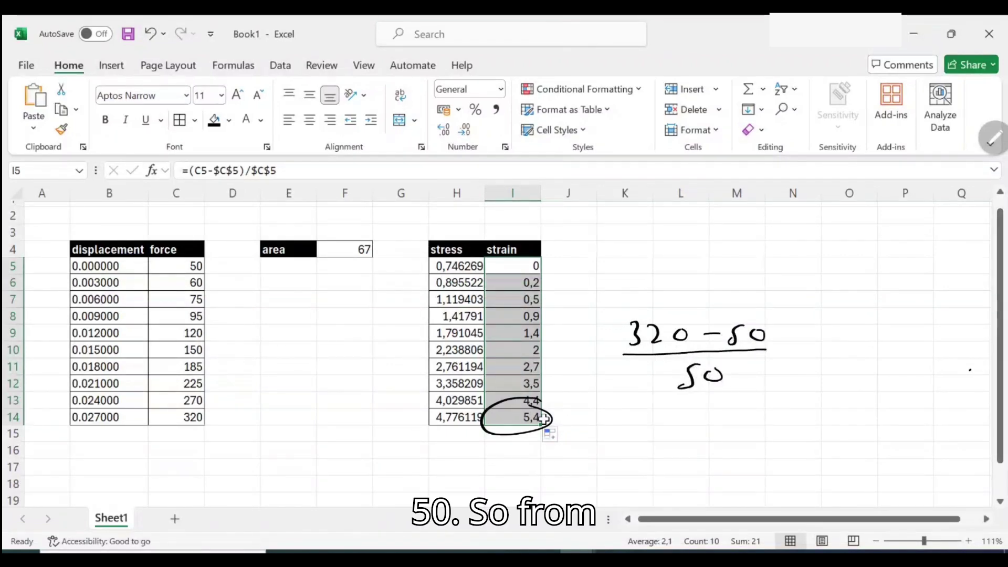
{"action": "left_click_drag", "start_coordinate": [784, 352], "coordinate": [807, 351]}
{"action": "left_click_drag", "start_coordinate": [789, 359], "coordinate": [813, 357]}
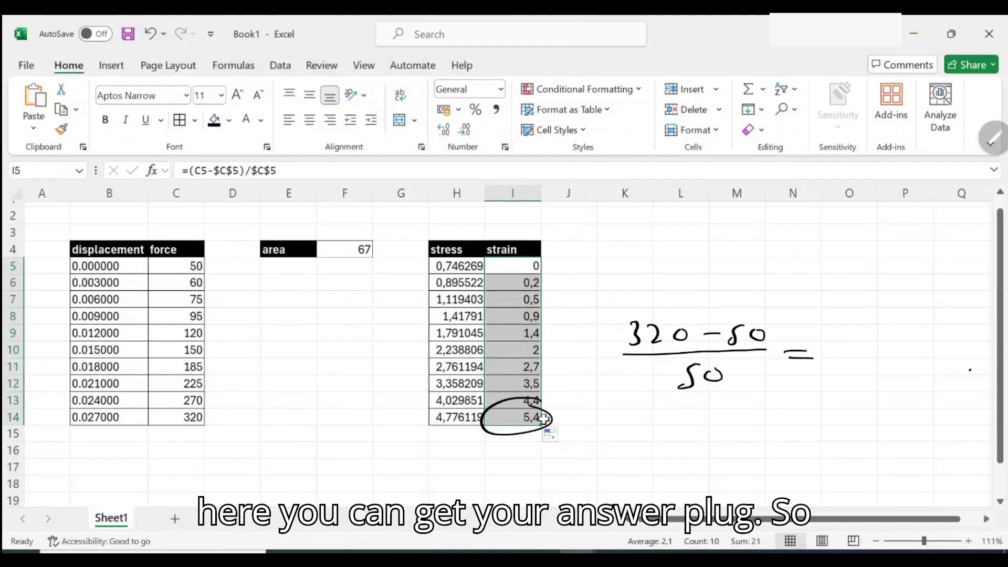
{"action": "left_click_drag", "start_coordinate": [864, 344], "coordinate": [850, 370]}
{"action": "left_click_drag", "start_coordinate": [863, 369], "coordinate": [857, 375]}
{"action": "left_click_drag", "start_coordinate": [895, 347], "coordinate": [905, 361]}
{"action": "left_click_drag", "start_coordinate": [903, 341], "coordinate": [900, 373]}
{"action": "left_click_drag", "start_coordinate": [829, 392], "coordinate": [927, 386]}
{"action": "left_click_drag", "start_coordinate": [913, 379], "coordinate": [916, 399]}
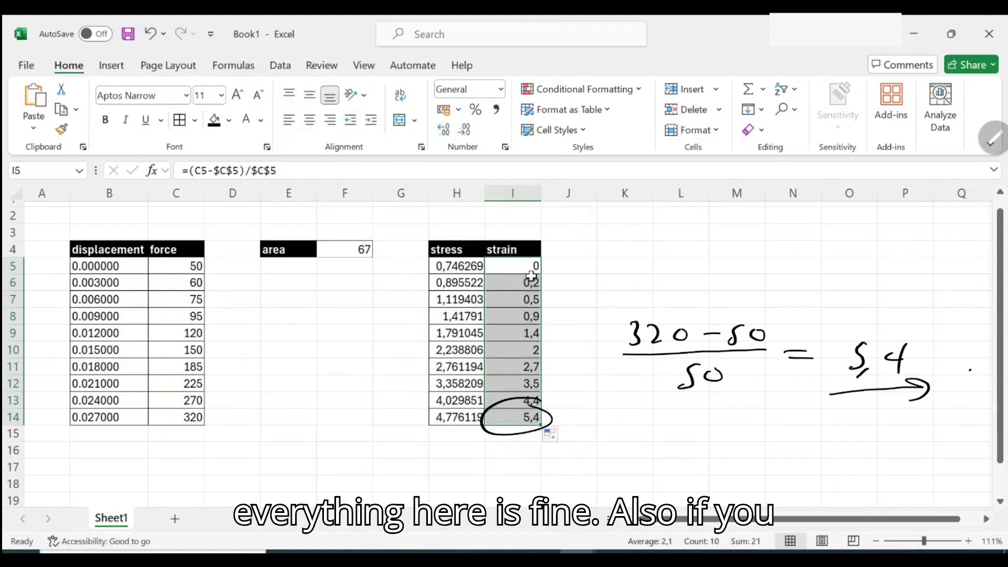
- Cycle the strain decimals from none up to five, settling on three places (0,000 to 5,400)
{"action": "left_click", "coordinate": [465, 131]}
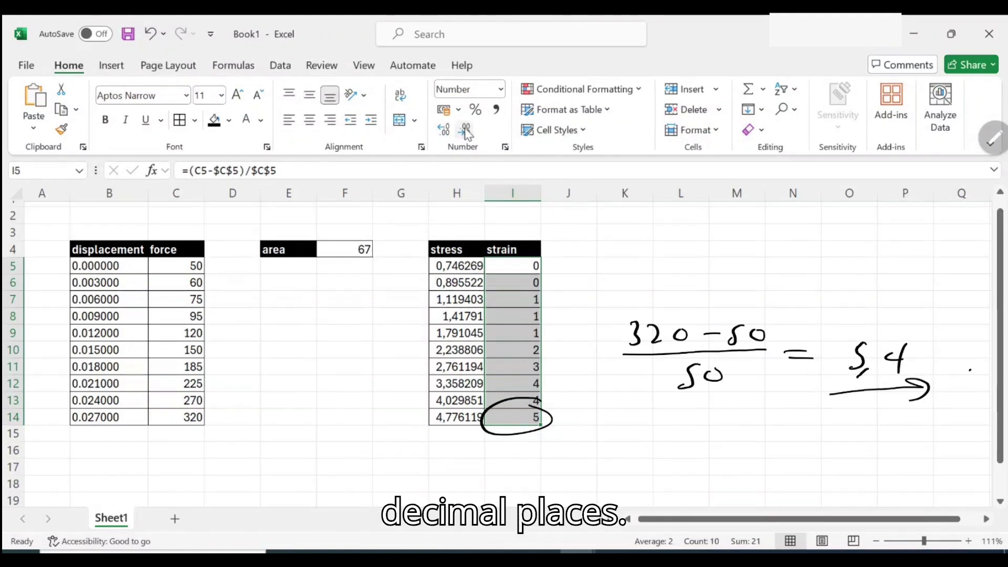
{"action": "left_click", "coordinate": [444, 130]}
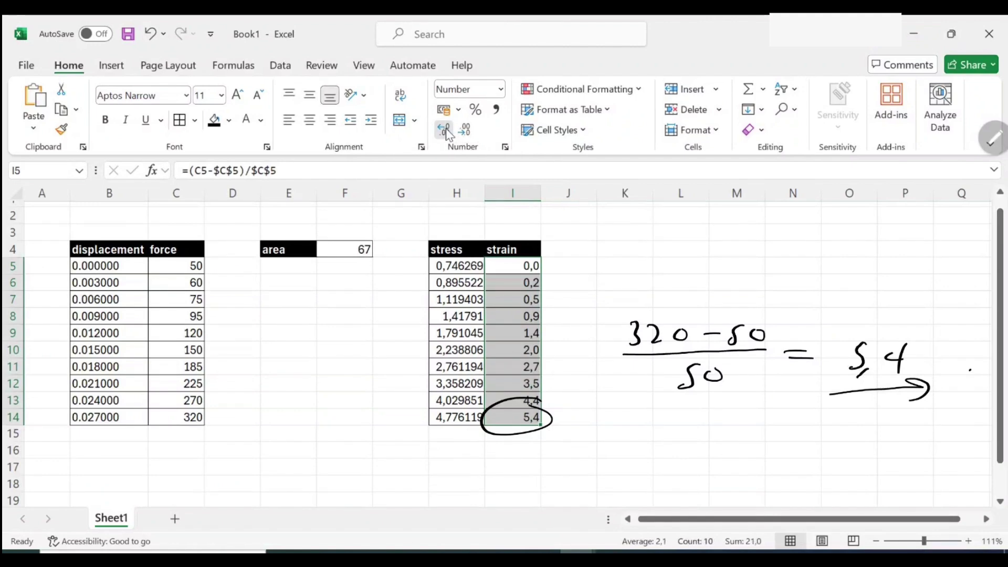
{"action": "left_click", "coordinate": [444, 131]}
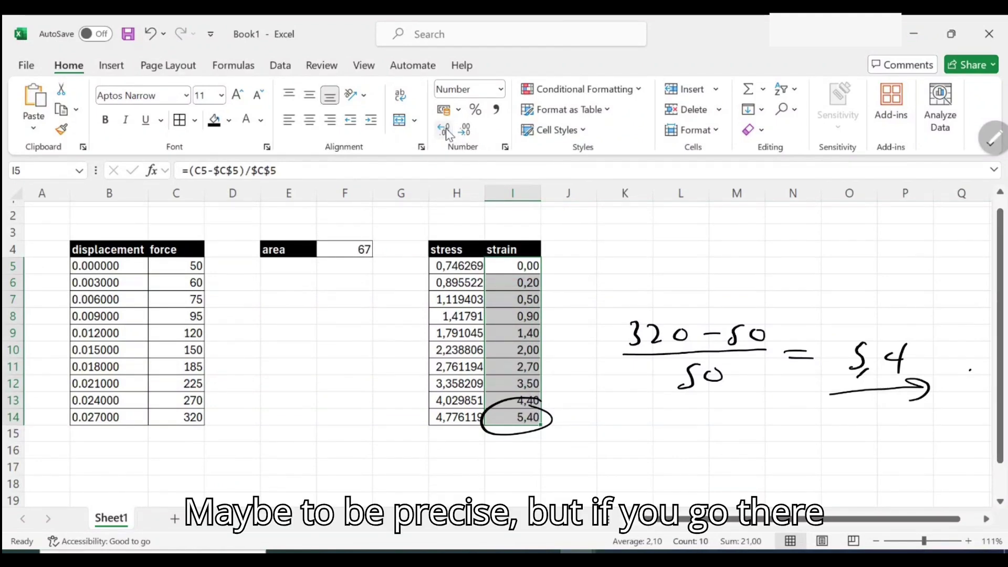
{"action": "left_click", "coordinate": [444, 130]}
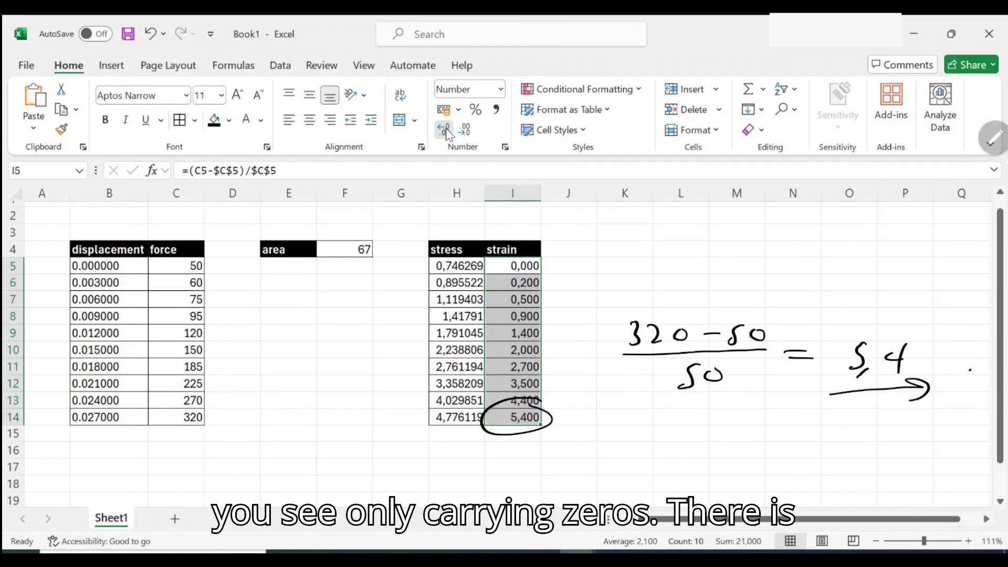
{"action": "left_click", "coordinate": [446, 129]}
{"action": "left_click", "coordinate": [445, 130]}
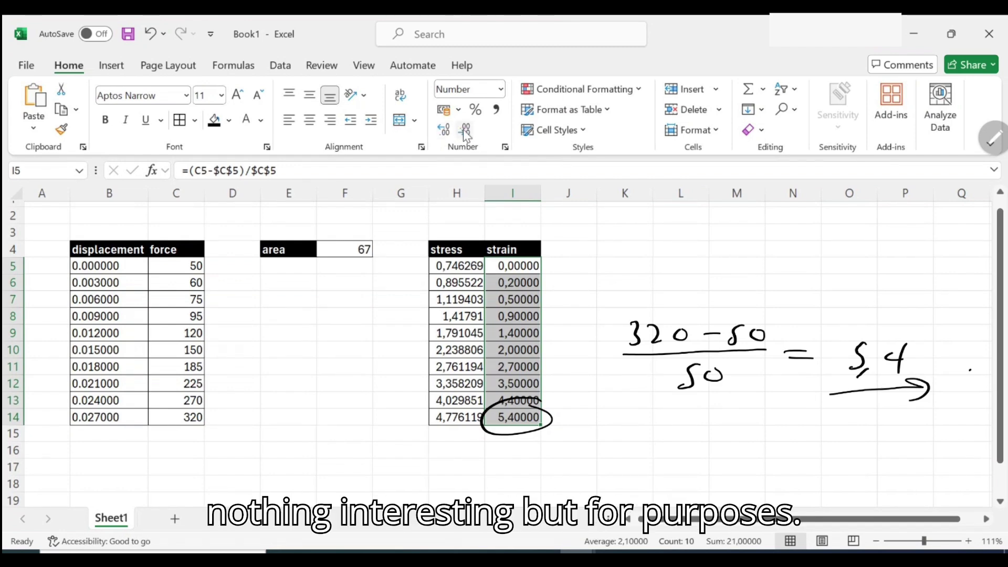
{"action": "left_click", "coordinate": [465, 131]}
{"action": "left_click", "coordinate": [465, 130]}
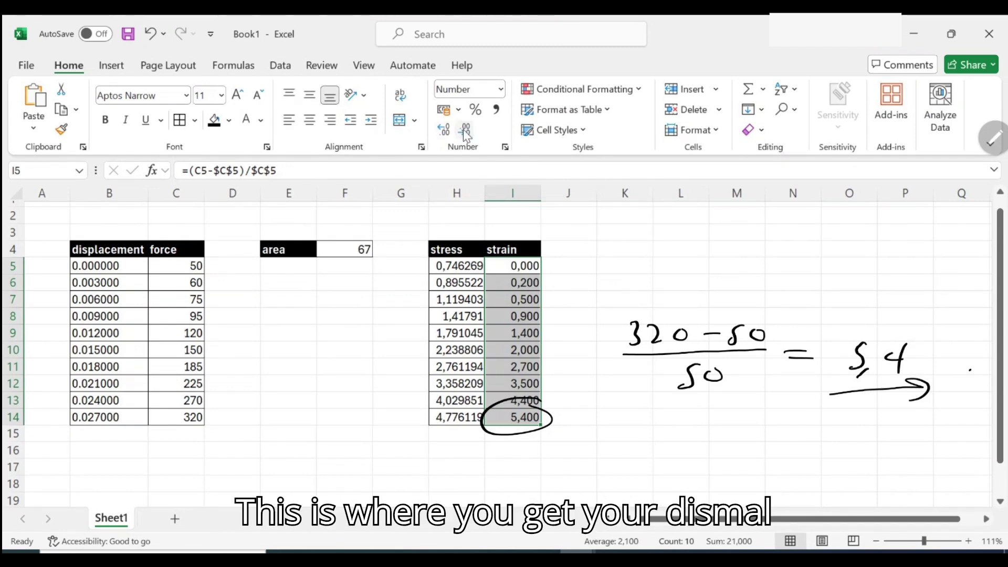
{"action": "mouse_move", "coordinate": [464, 107]}
{"action": "left_mouse_down"}
{"action": "mouse_move", "coordinate": [438, 124]}
{"action": "mouse_move", "coordinate": [498, 131]}
{"action": "mouse_move", "coordinate": [441, 141]}
{"action": "mouse_move", "coordinate": [430, 121]}
{"action": "left_mouse_up"}
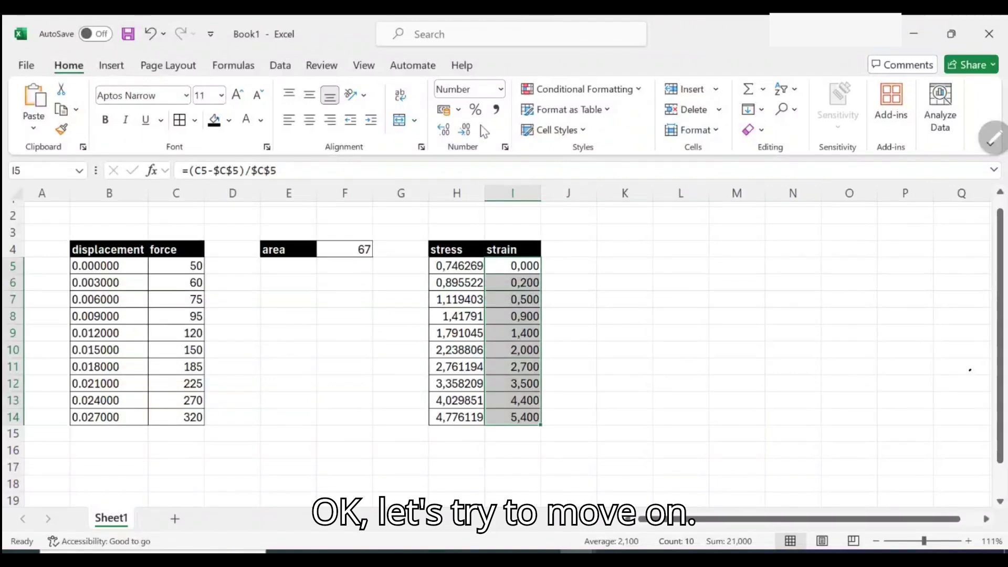
- Deselect the strain values and handwrite y over Stress and x over Strain
{"action": "left_click", "coordinate": [608, 355]}
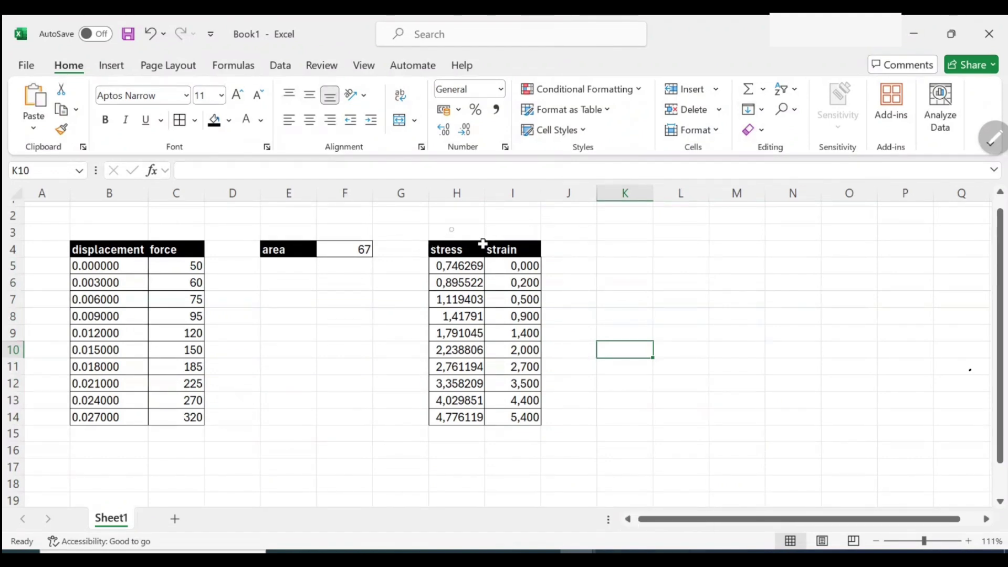
{"action": "left_click_drag", "start_coordinate": [449, 220], "coordinate": [443, 239]}
{"action": "left_click_drag", "start_coordinate": [498, 218], "coordinate": [518, 231]}
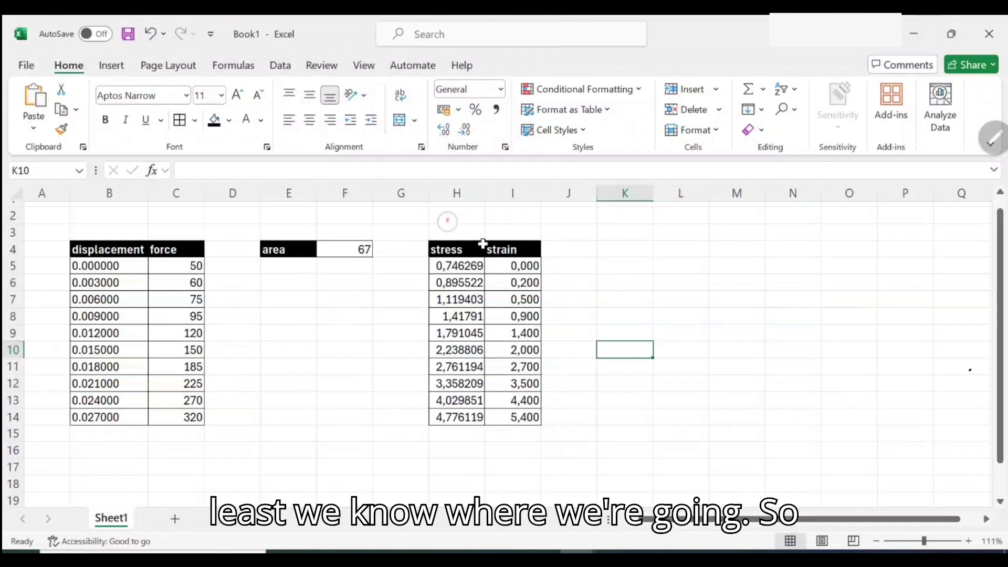
- Sketch y–x axes with arrowheads and a rising stress–strain curve beside the tables
{"action": "mouse_move", "coordinate": [502, 221]}
{"action": "left_mouse_down"}
{"action": "mouse_move", "coordinate": [507, 234]}
{"action": "mouse_move", "coordinate": [526, 234]}
{"action": "left_mouse_up"}
{"action": "left_click_drag", "start_coordinate": [711, 255], "coordinate": [829, 411]}
{"action": "left_click_drag", "start_coordinate": [660, 317], "coordinate": [657, 347]}
{"action": "mouse_move", "coordinate": [774, 446]}
{"action": "left_mouse_down"}
{"action": "mouse_move", "coordinate": [761, 460]}
{"action": "mouse_move", "coordinate": [771, 458]}
{"action": "left_mouse_up"}
{"action": "mouse_move", "coordinate": [716, 405]}
{"action": "left_mouse_down"}
{"action": "mouse_move", "coordinate": [792, 318]}
{"action": "mouse_move", "coordinate": [870, 289]}
{"action": "mouse_move", "coordinate": [937, 308]}
{"action": "left_mouse_up"}
{"action": "mouse_move", "coordinate": [812, 409]}
{"action": "left_mouse_down"}
{"action": "mouse_move", "coordinate": [933, 406]}
{"action": "mouse_move", "coordinate": [914, 419]}
{"action": "left_mouse_up"}
{"action": "mouse_move", "coordinate": [694, 270]}
{"action": "left_mouse_down"}
{"action": "mouse_move", "coordinate": [713, 247]}
{"action": "mouse_move", "coordinate": [728, 268]}
{"action": "left_mouse_up"}
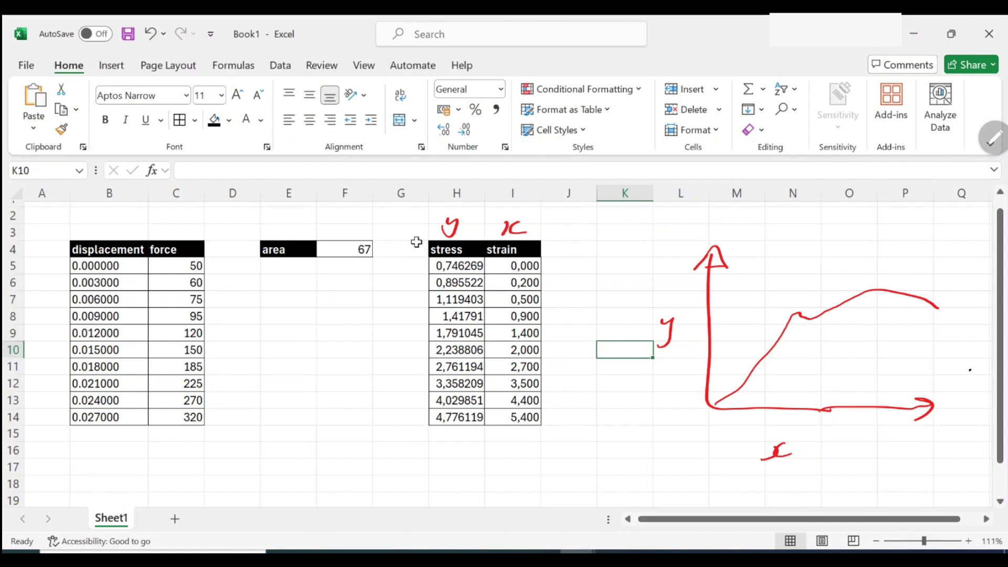
- Change the area in F4 from 67 to 88
{"action": "double_click", "coordinate": [356, 248]}
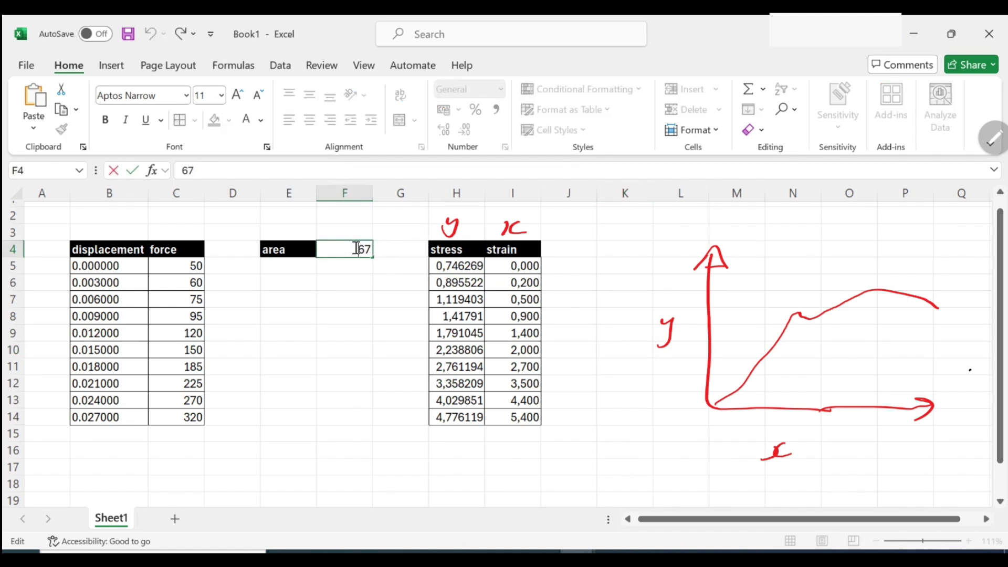
{"action": "key", "text": "BackSpace"}
{"action": "key", "text": "BackSpace"}
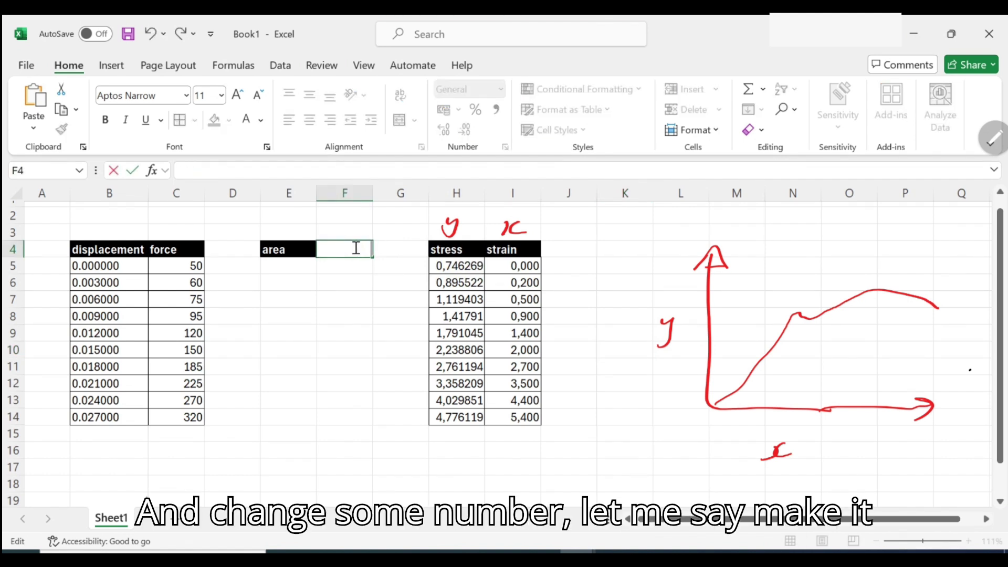
{"action": "type", "text": "88"}
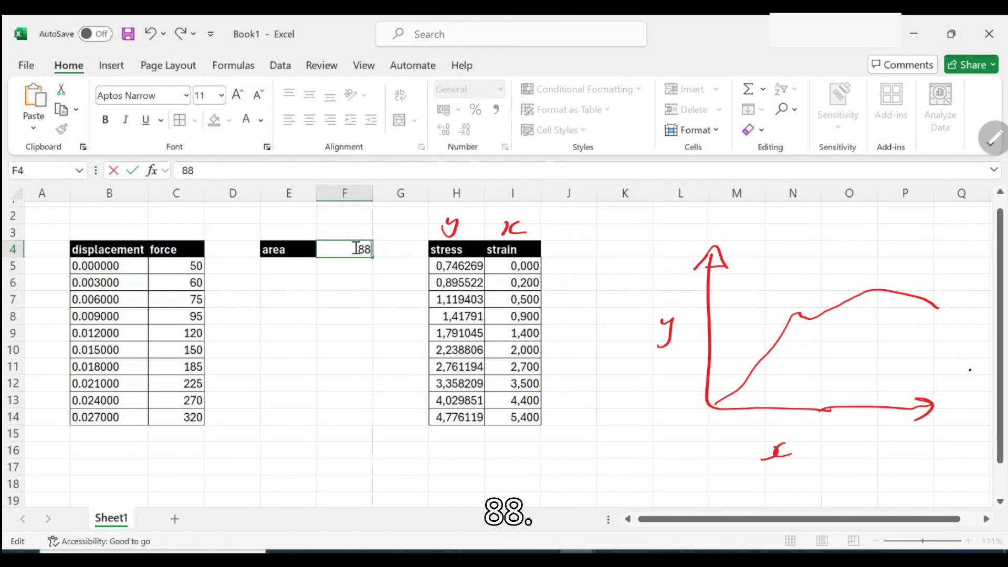
{"action": "key", "text": "Return"}
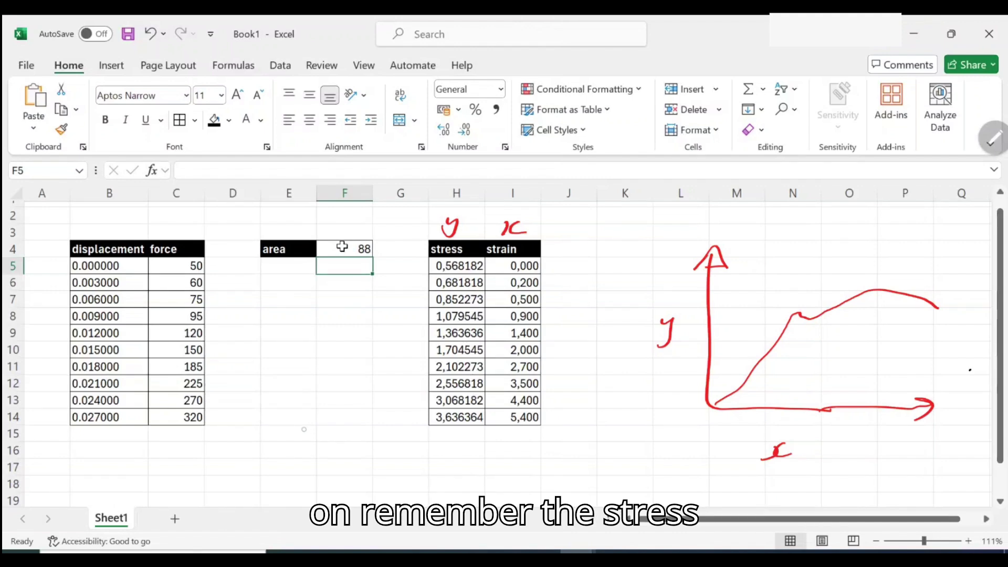
- Clear old annotations, handwrite σ = F/A, and mark F4 and the stress column
{"action": "mouse_move", "coordinate": [315, 407]}
{"action": "left_mouse_down"}
{"action": "mouse_move", "coordinate": [294, 435]}
{"action": "mouse_move", "coordinate": [318, 409]}
{"action": "left_mouse_up"}
{"action": "key", "text": "Escape"}
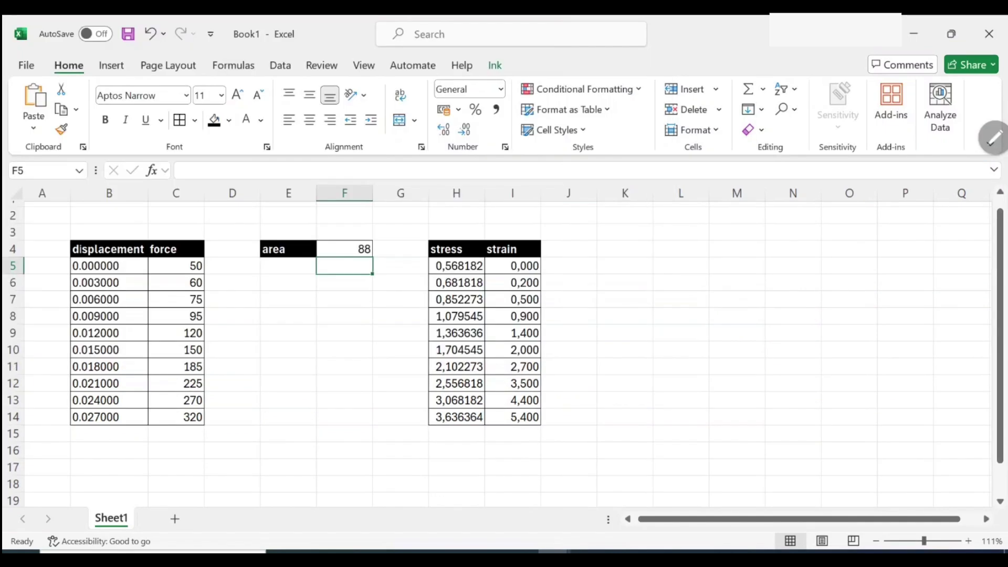
{"action": "mouse_move", "coordinate": [676, 304]}
{"action": "left_mouse_down"}
{"action": "mouse_move", "coordinate": [666, 323]}
{"action": "mouse_move", "coordinate": [689, 301]}
{"action": "mouse_move", "coordinate": [716, 300]}
{"action": "left_mouse_up"}
{"action": "mouse_move", "coordinate": [695, 305]}
{"action": "left_mouse_down"}
{"action": "mouse_move", "coordinate": [722, 304]}
{"action": "mouse_move", "coordinate": [765, 277]}
{"action": "mouse_move", "coordinate": [756, 286]}
{"action": "mouse_move", "coordinate": [768, 304]}
{"action": "left_mouse_up"}
{"action": "mouse_move", "coordinate": [733, 329]}
{"action": "left_mouse_down"}
{"action": "mouse_move", "coordinate": [753, 311]}
{"action": "mouse_move", "coordinate": [755, 331]}
{"action": "left_mouse_up"}
{"action": "left_click_drag", "start_coordinate": [735, 321], "coordinate": [762, 320]}
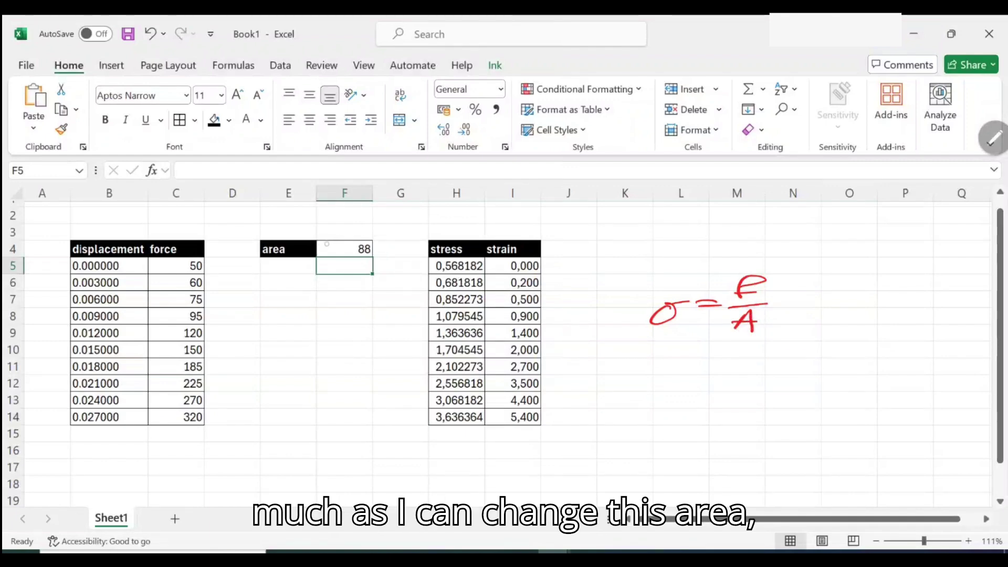
{"action": "mouse_move", "coordinate": [321, 231]}
{"action": "left_mouse_down"}
{"action": "mouse_move", "coordinate": [316, 257]}
{"action": "mouse_move", "coordinate": [388, 234]}
{"action": "mouse_move", "coordinate": [324, 230]}
{"action": "left_mouse_up"}
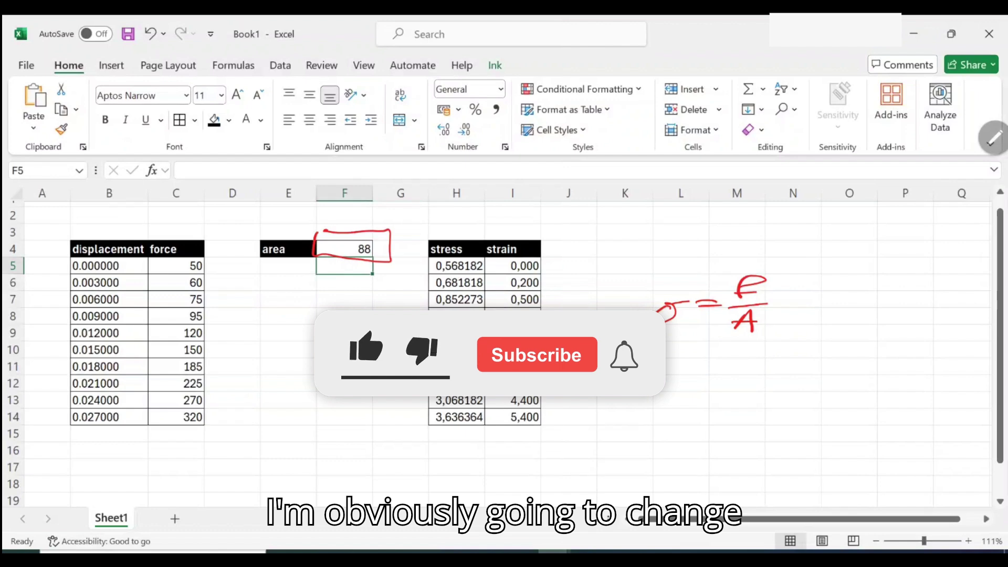
{"action": "mouse_move", "coordinate": [443, 226]}
{"action": "left_mouse_down"}
{"action": "mouse_move", "coordinate": [432, 447]}
{"action": "mouse_move", "coordinate": [465, 227]}
{"action": "mouse_move", "coordinate": [446, 233]}
{"action": "left_mouse_up"}
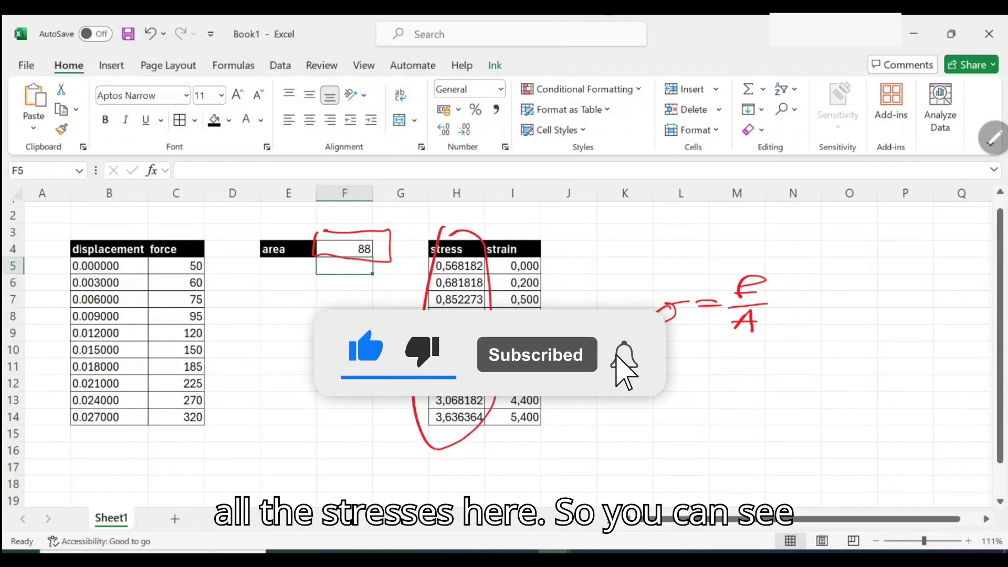
- Set the area in F4 to 55 so stress runs 0,909091 to 5,818182
{"action": "double_click", "coordinate": [370, 251]}
{"action": "key", "text": "BackSpace"}
{"action": "key", "text": "BackSpace"}
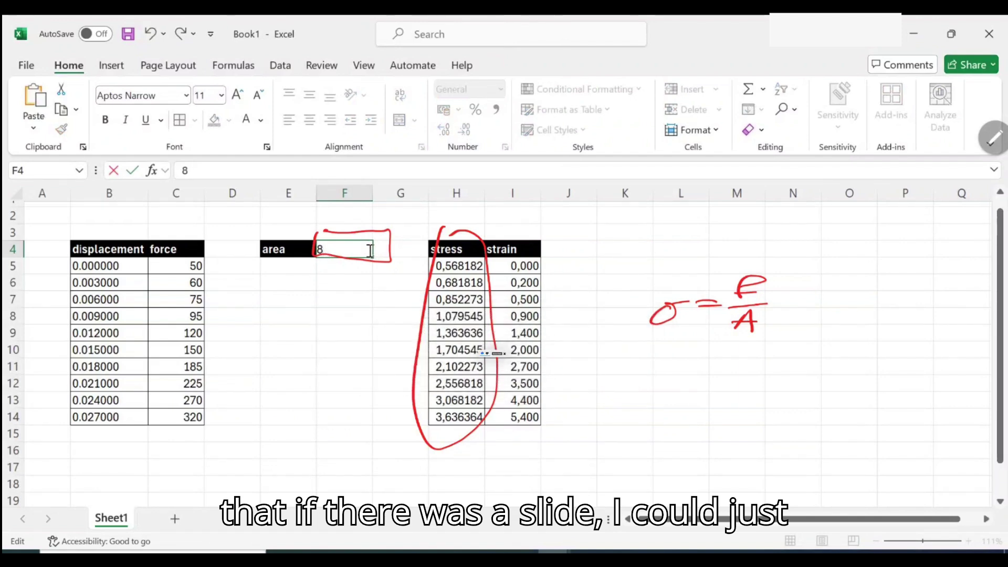
{"action": "type", "text": "55"}
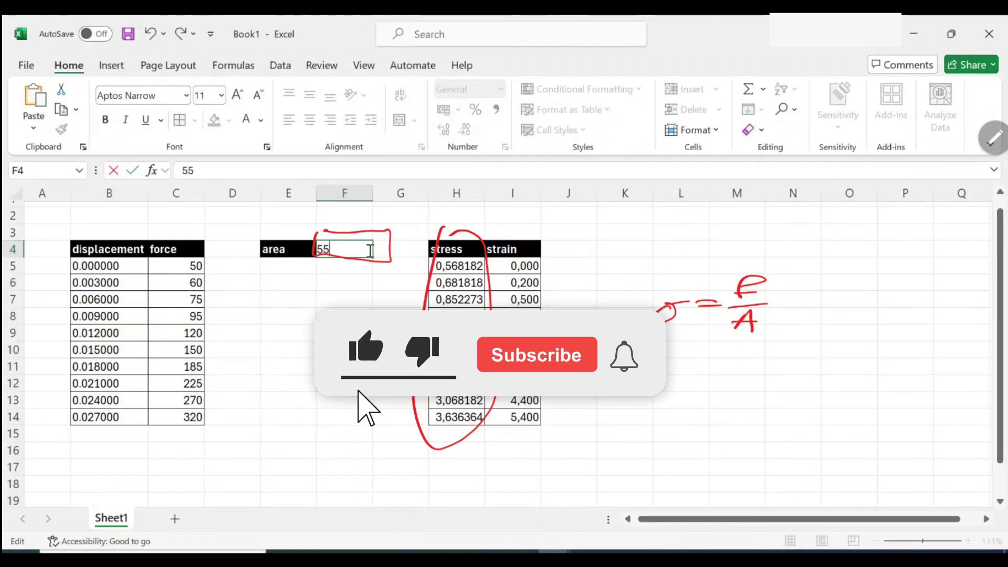
{"action": "key", "text": "Return"}
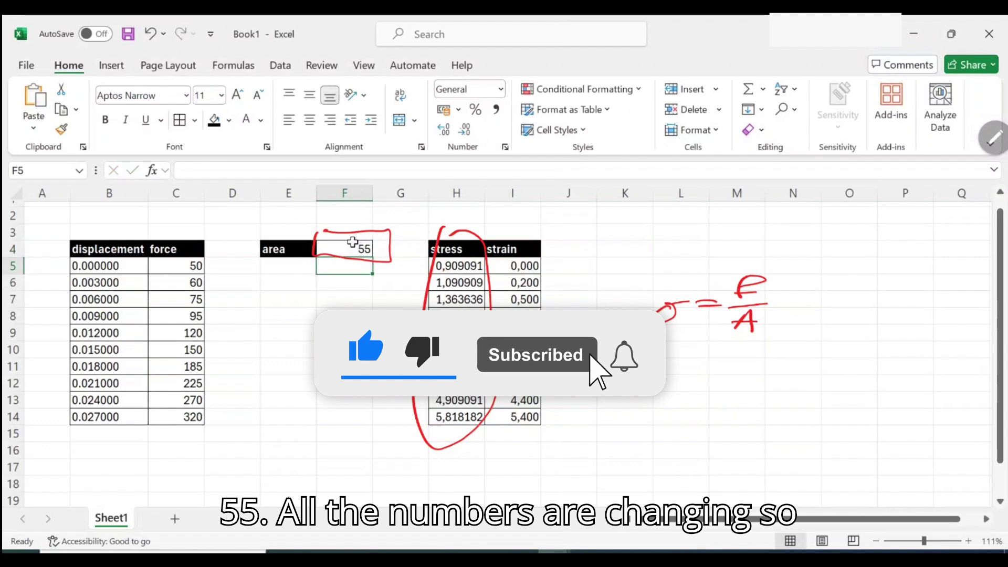